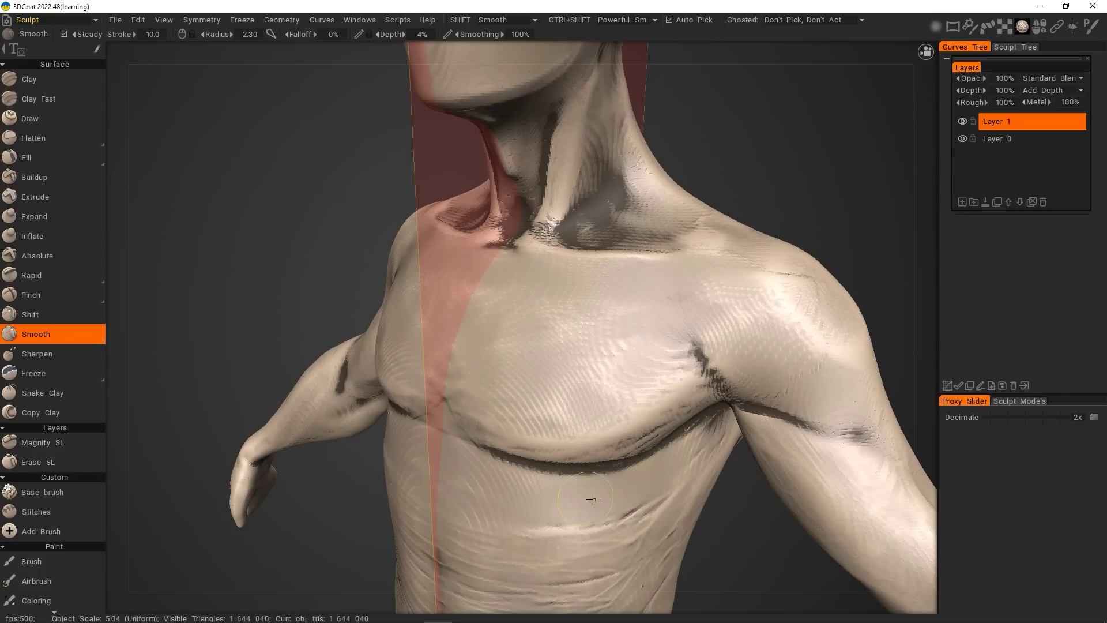
# Turn the torso to a straight front view, frame it fully, then zoom onto the shoulder.
pyautogui.moveTo(591, 520); pyautogui.dragTo(492, 466)
pyautogui.moveTo(425, 479); pyautogui.dragTo(515, 363, button='middle')
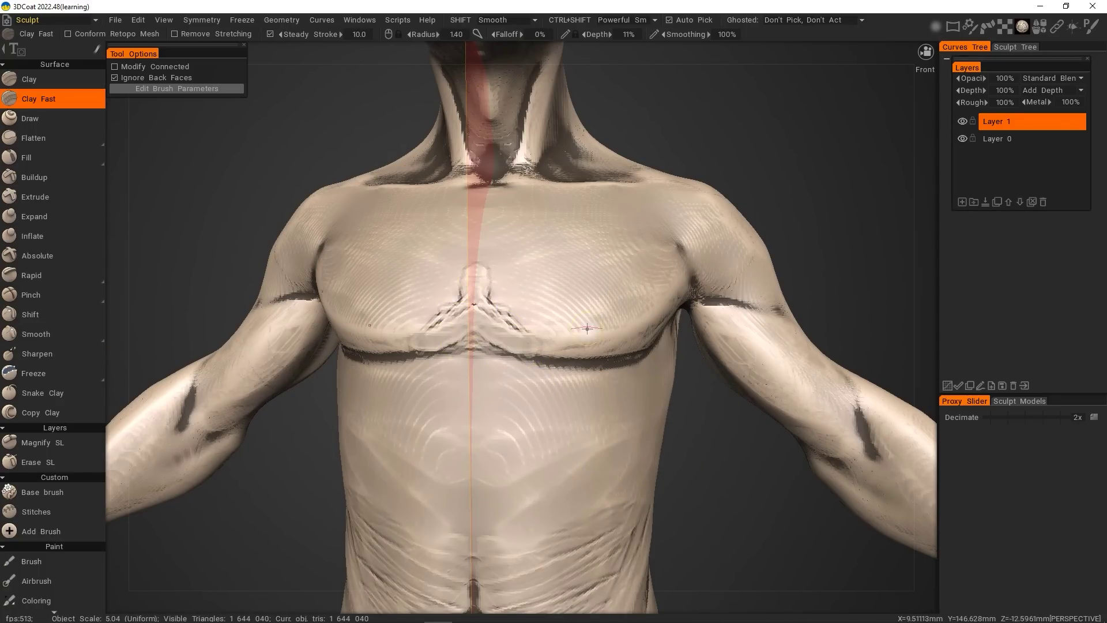
pyautogui.moveTo(748, 363); pyautogui.dragTo(605, 346)
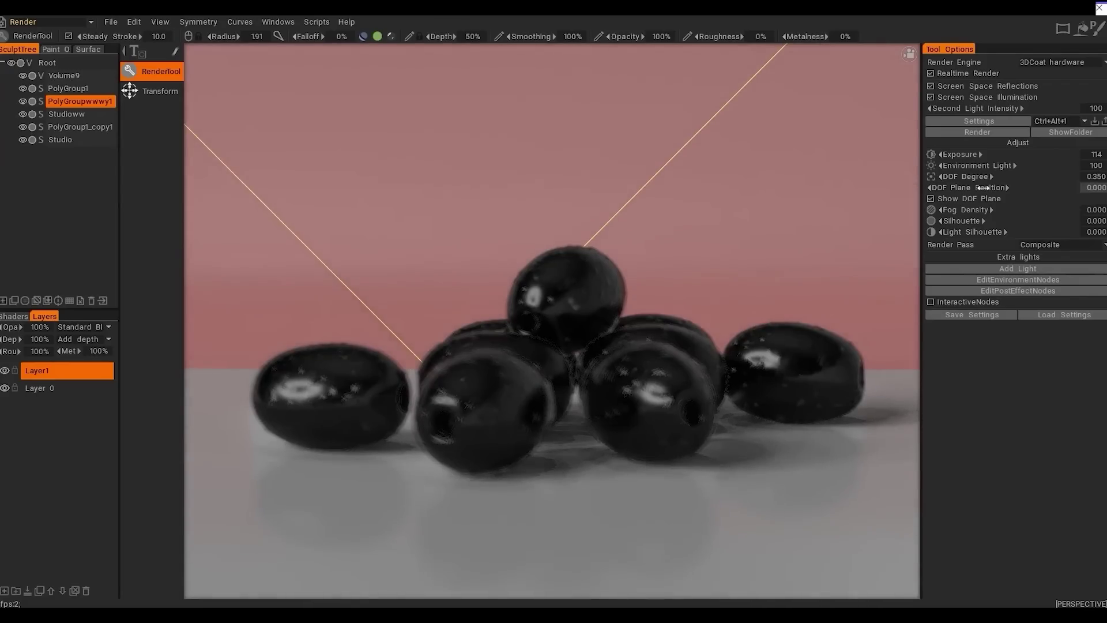
# Move the DOF plane position to -86.0 so the back olives blur.
pyautogui.moveTo(983, 187); pyautogui.dragTo(951, 187)
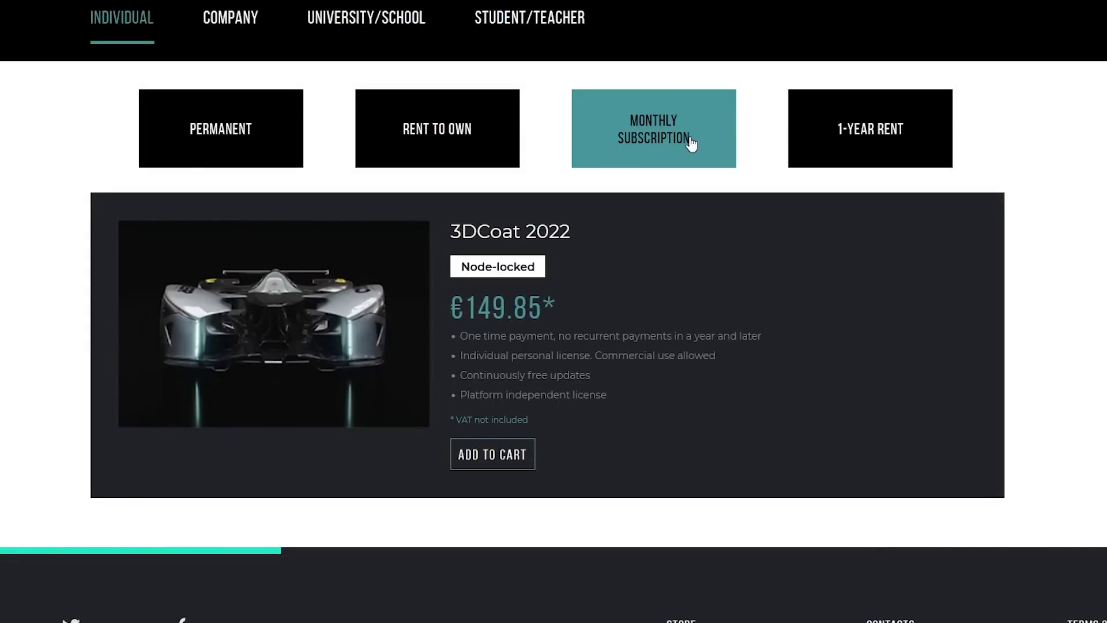
# Browse the rent-to-own plans, then view the €379 permanent 3DCoat 2022 licence.
pyautogui.click(486, 144)
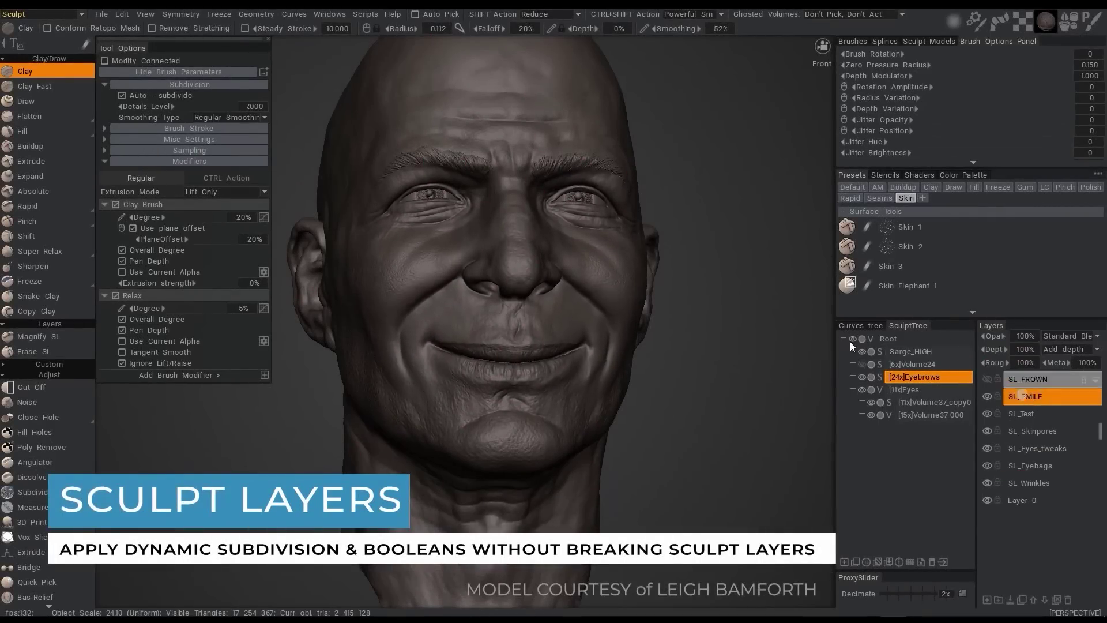
pyautogui.click(987, 379)
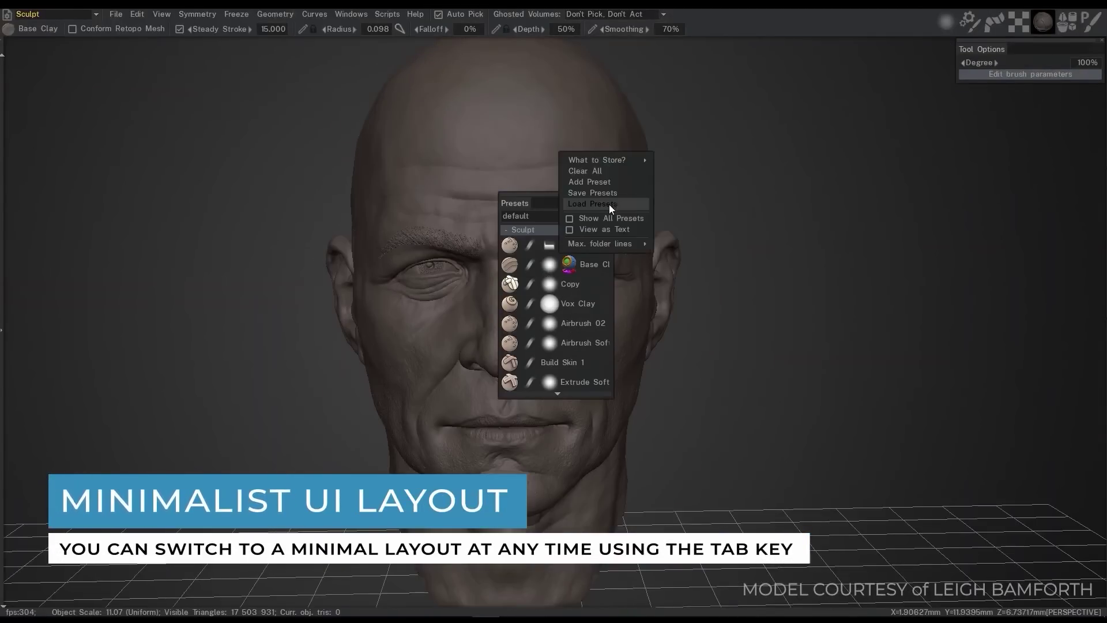
# Convert the vase's colour to bump, inspect its rim, and add a SoftNoise3D node.
pyautogui.scroll(-5, 569, 346)
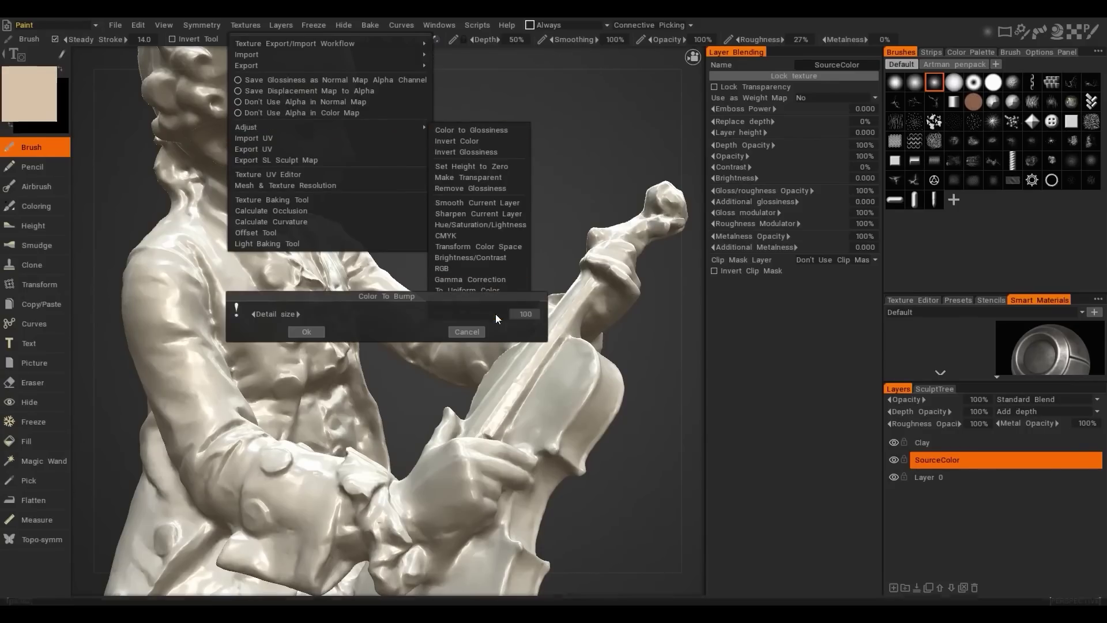
pyautogui.click(496, 314)
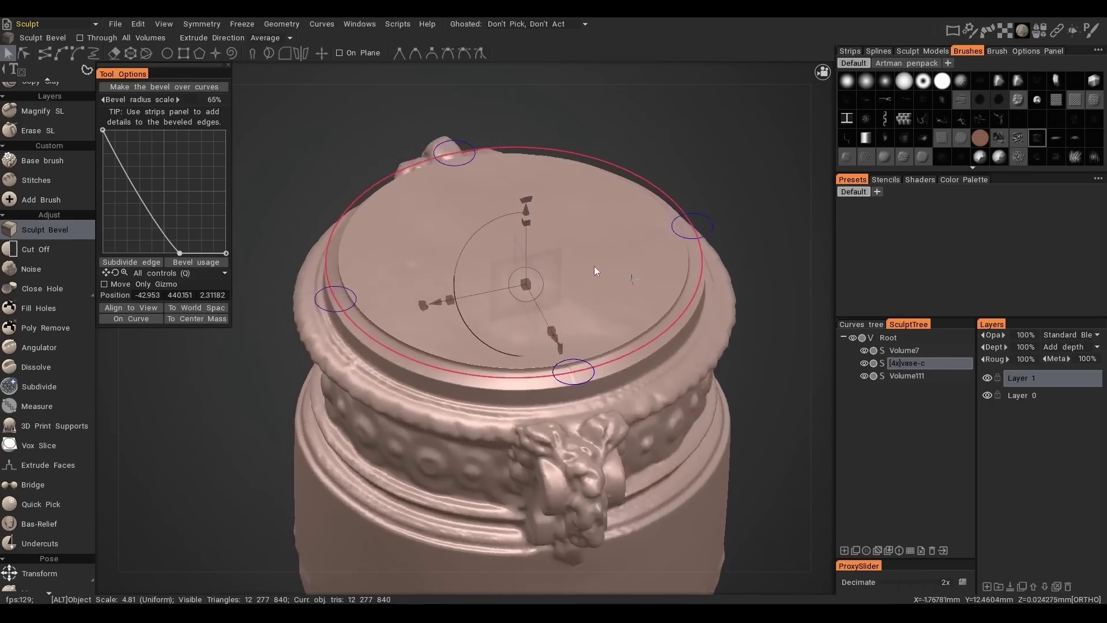
pyautogui.moveTo(594, 266); pyautogui.dragTo(579, 300)
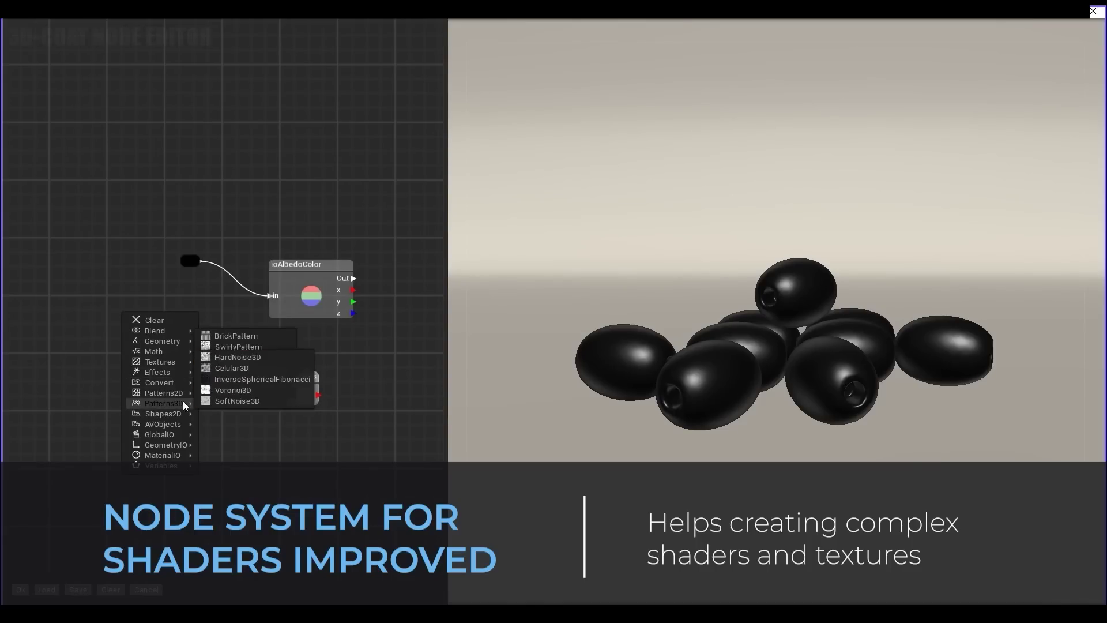
pyautogui.click(237, 400)
pyautogui.rightClick(123, 372)
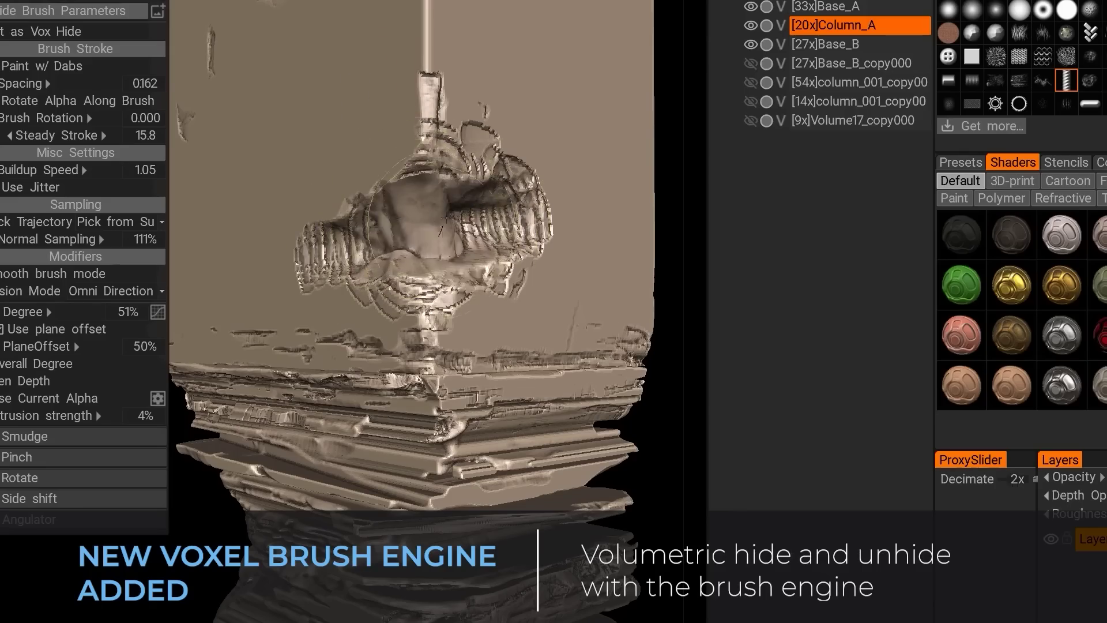
# Hide part of the column volume, lay a ribbed tube stroke, then open the gator sculpt.
pyautogui.moveTo(446, 217)
pyautogui.mouseDown()
pyautogui.moveTo(428, 248)
pyautogui.moveTo(455, 248)
pyautogui.mouseUp()
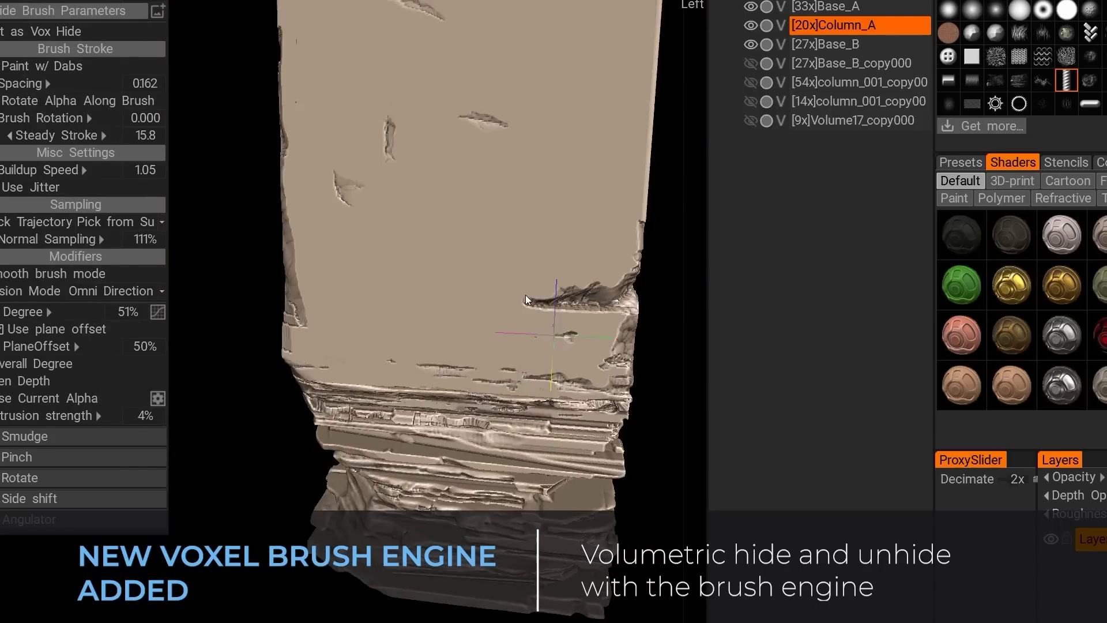
pyautogui.moveTo(406, 302); pyautogui.dragTo(327, 188)
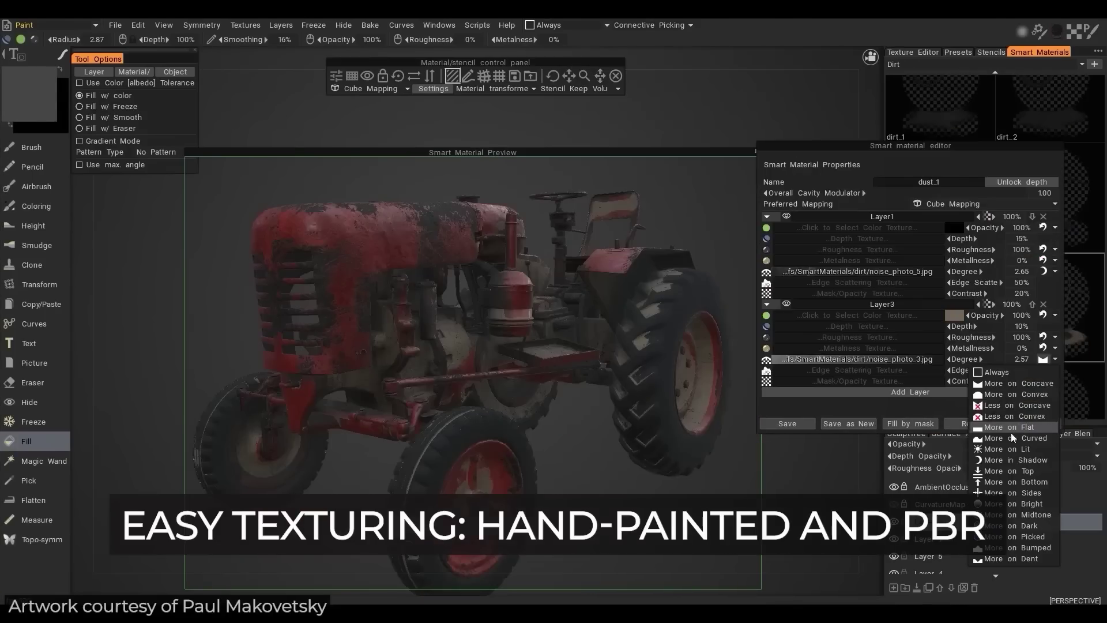
pyautogui.click(1013, 438)
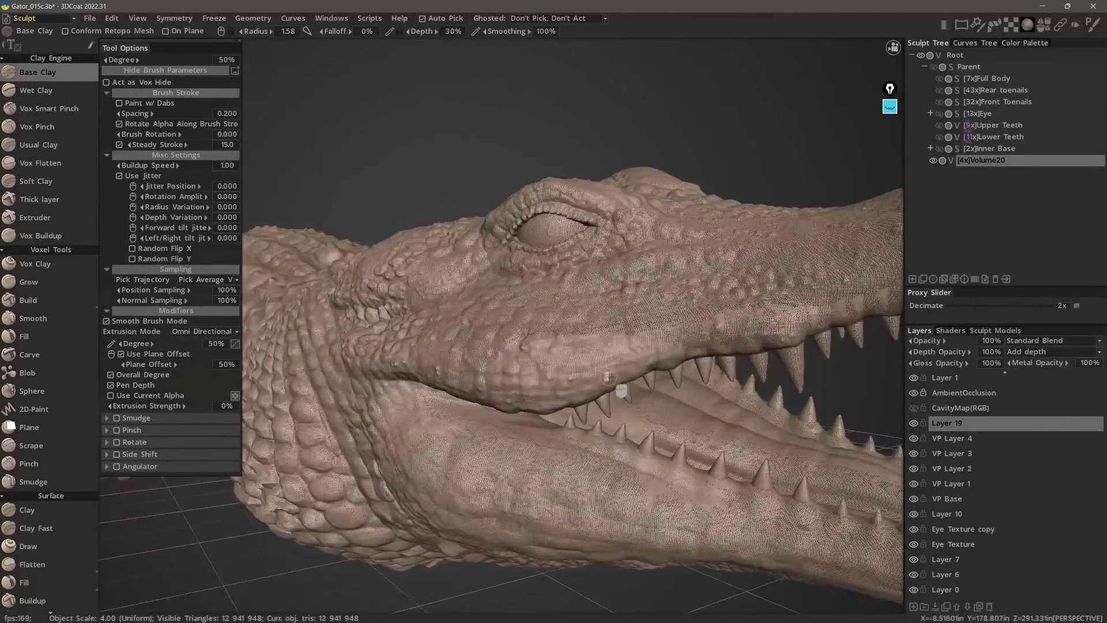
pyautogui.scroll(5, 582, 340)
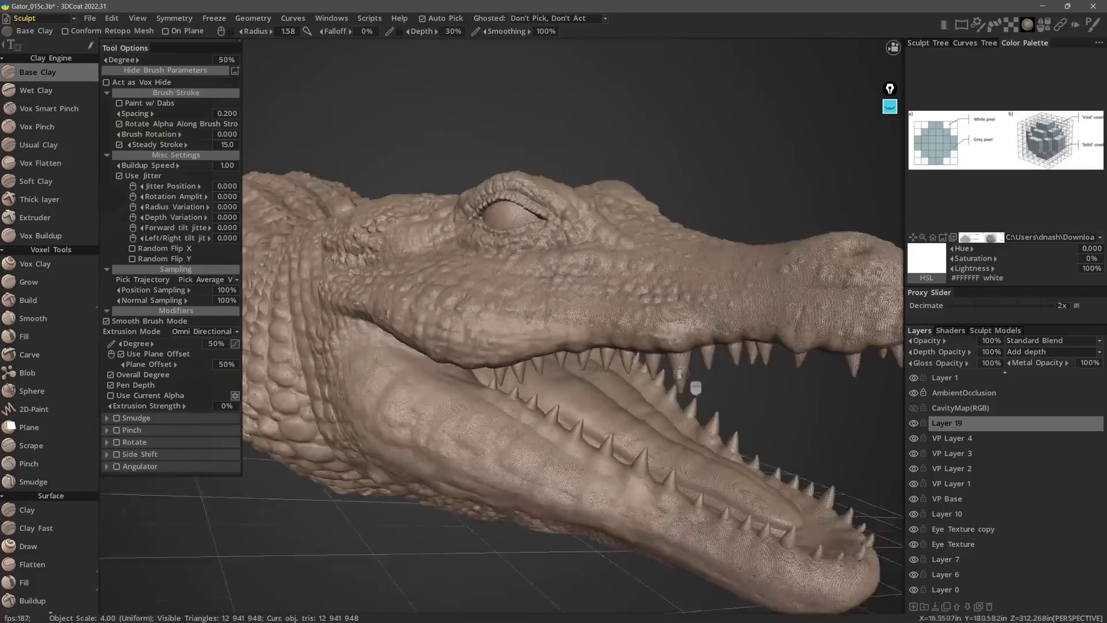
# Smudge the gator's tooth spikes into rounded bumps with the Clay brush.
pyautogui.click(27, 510)
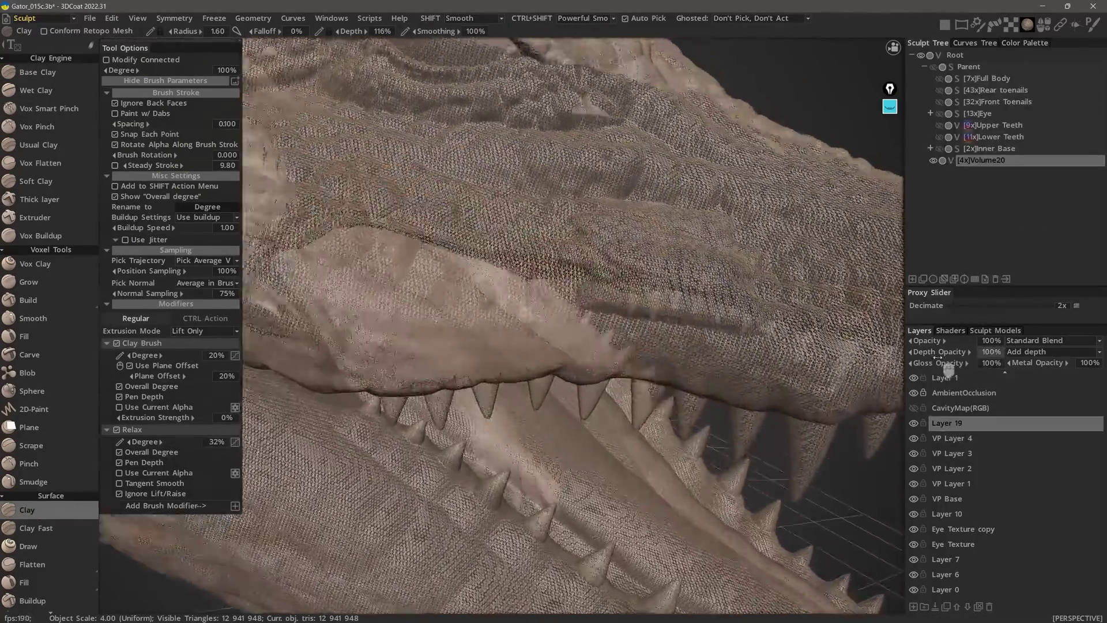
pyautogui.moveTo(672, 348)
pyautogui.mouseDown()
pyautogui.moveTo(964, 365)
pyautogui.moveTo(613, 292)
pyautogui.mouseUp()
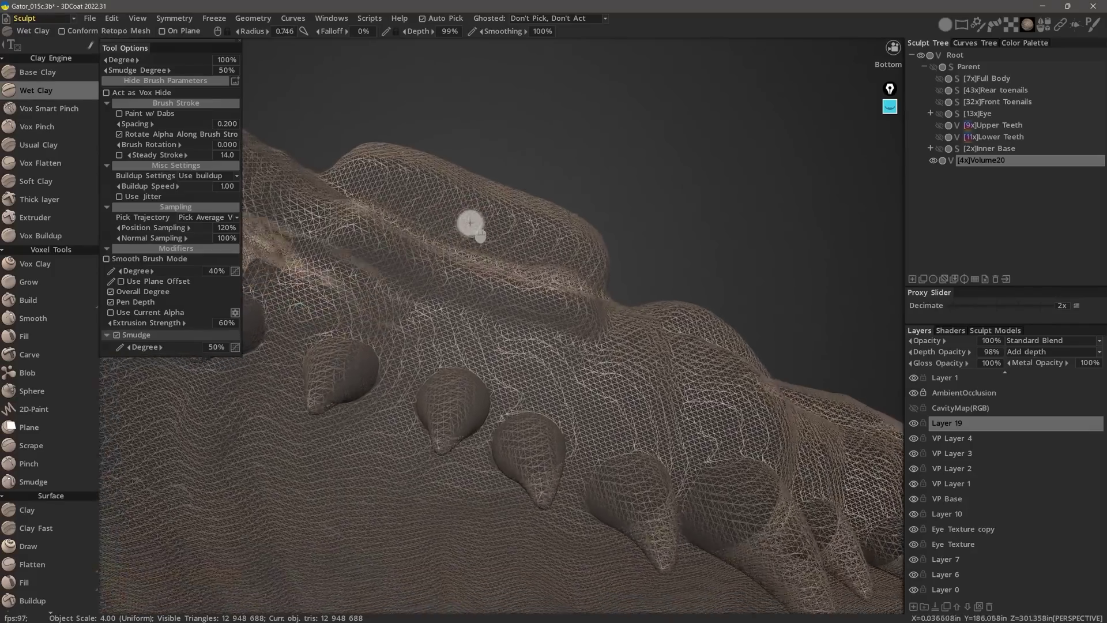
pyautogui.keyDown('ctrl'); pyautogui.moveTo(470, 224); pyautogui.dragTo(464, 246); pyautogui.keyUp('ctrl')
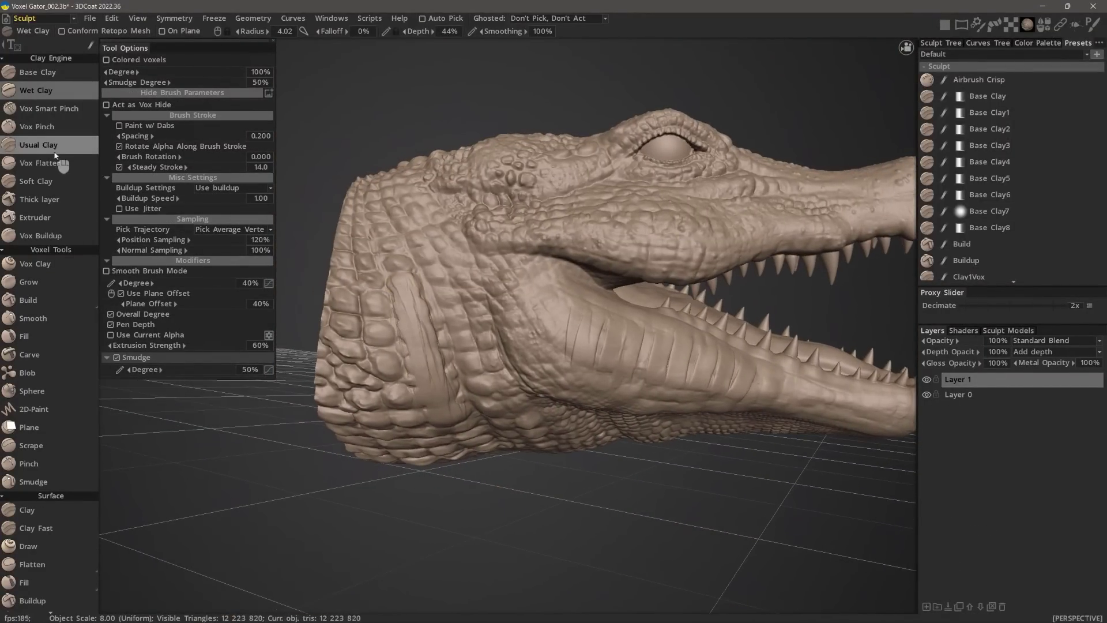
# Try the Usual Clay and Soft Clay brushes on the gator's jaw side.
pyautogui.click(38, 145)
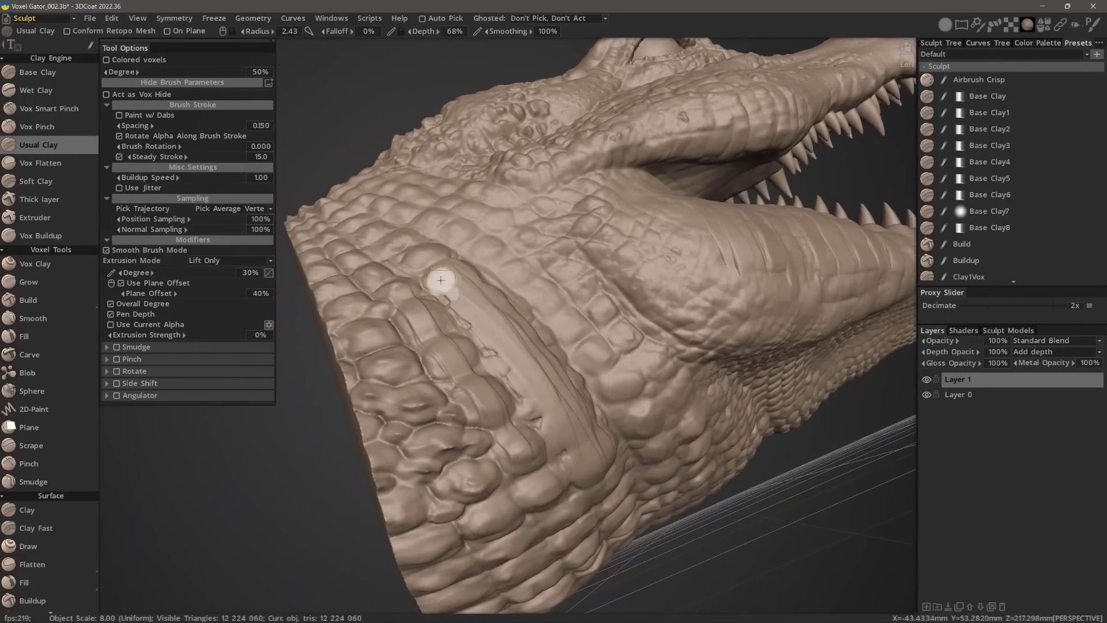
pyautogui.moveTo(440, 280)
pyautogui.mouseDown(button='middle')
pyautogui.moveTo(494, 381)
pyautogui.moveTo(468, 291)
pyautogui.moveTo(403, 323)
pyautogui.mouseUp(button='middle')
pyautogui.click(34, 183)
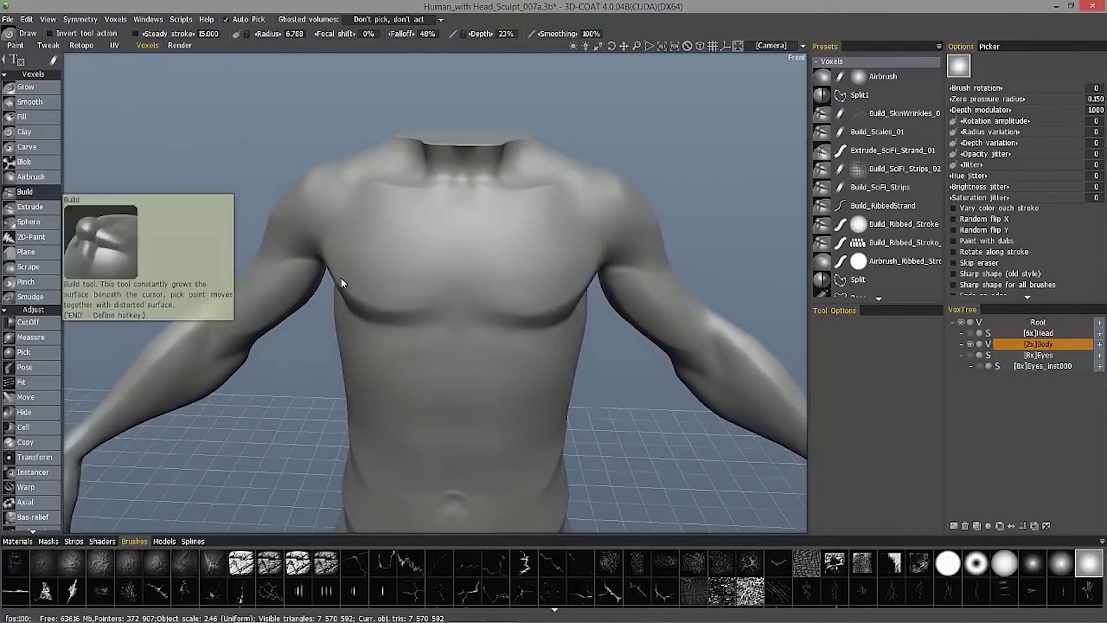
# Build up the torso's abdomen with the voxel Build brush and add a Relax modifier.
pyautogui.click(25, 192)
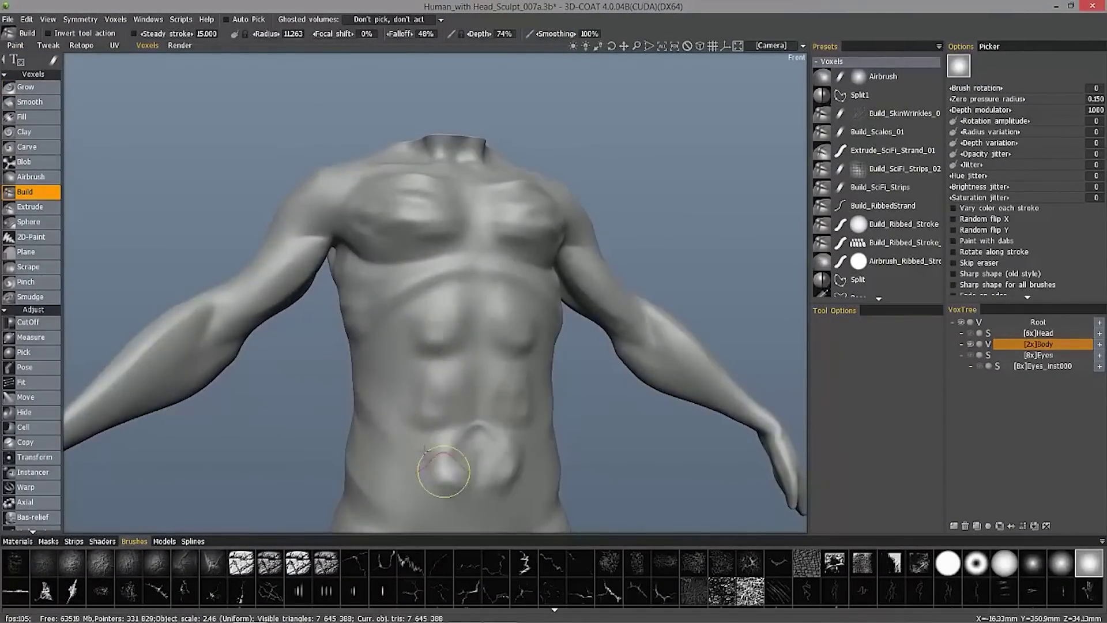
pyautogui.click(116, 19)
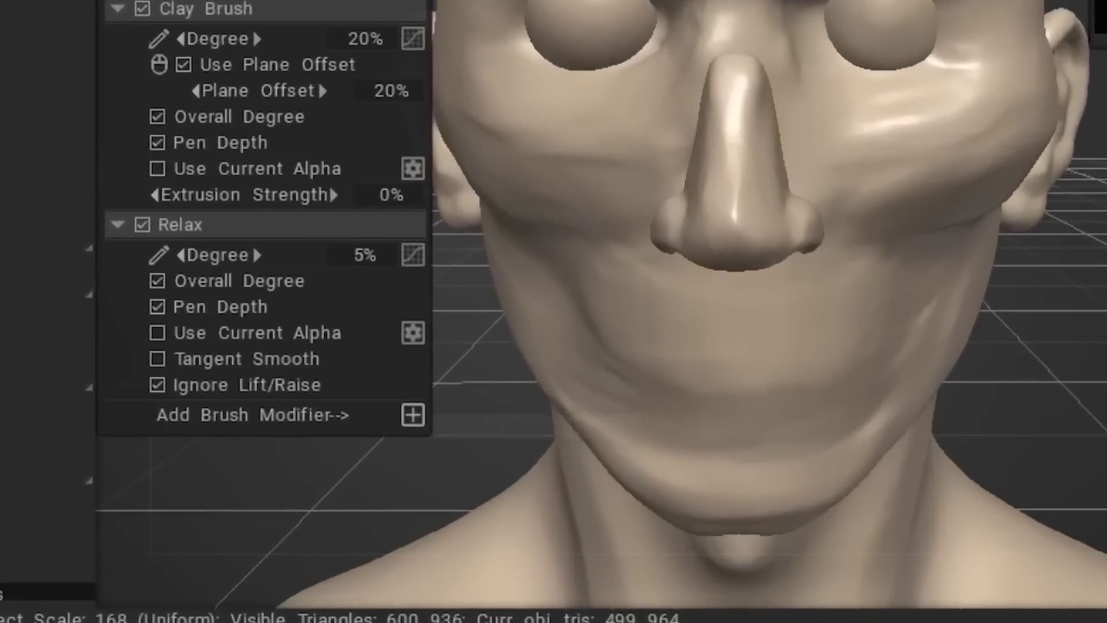
pyautogui.click(336, 495)
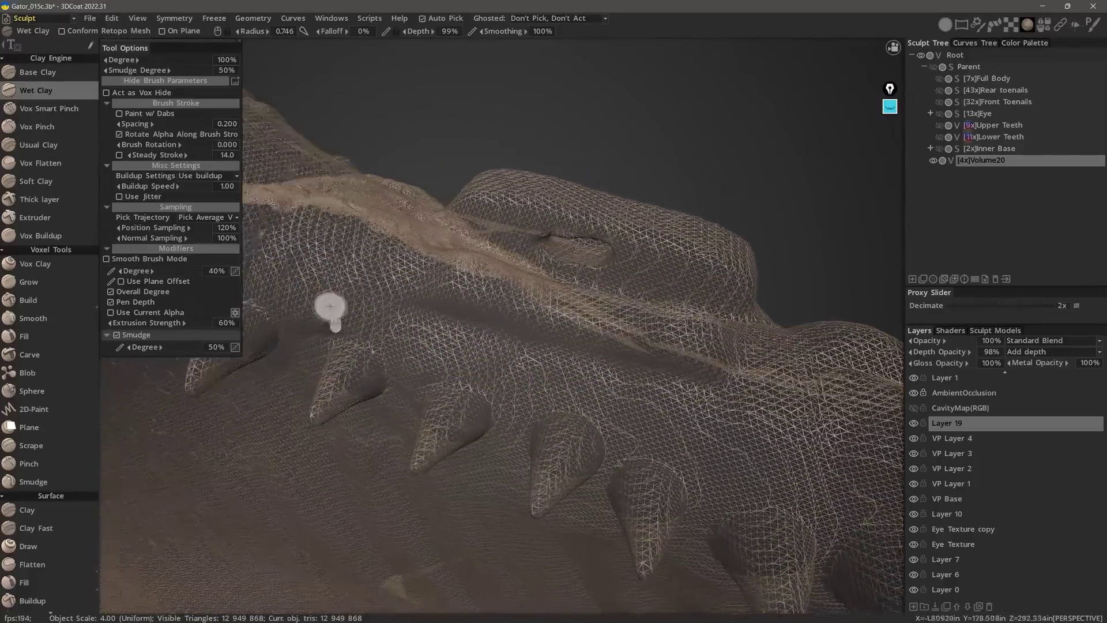
# Fill the holes in the gator's skin with the voxel and surface Fill brushes.
pyautogui.click(34, 336)
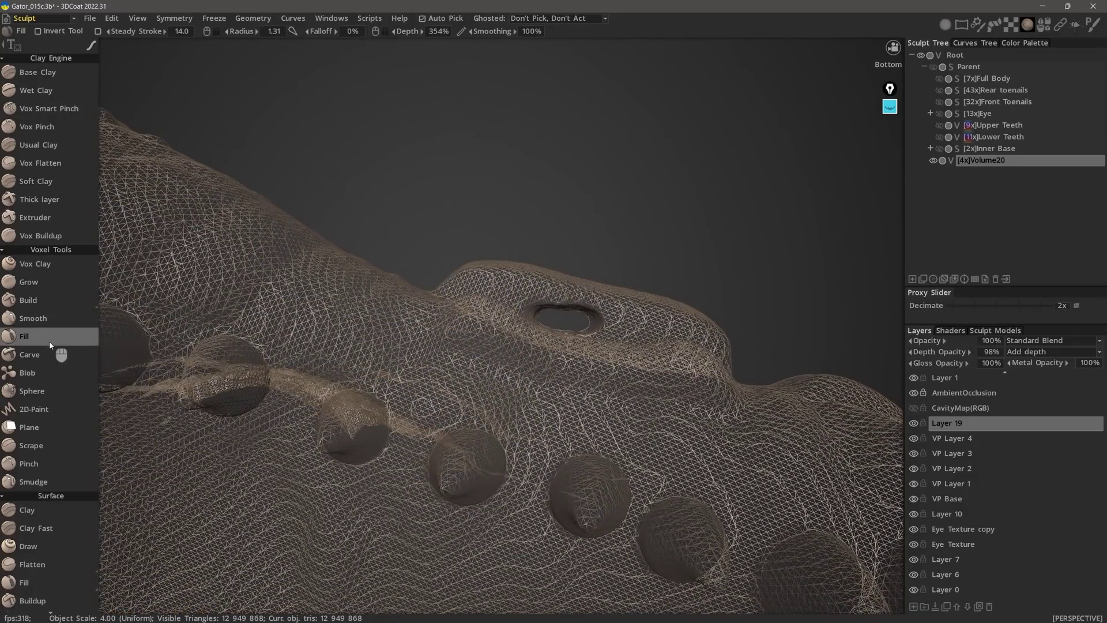
pyautogui.click(252, 18)
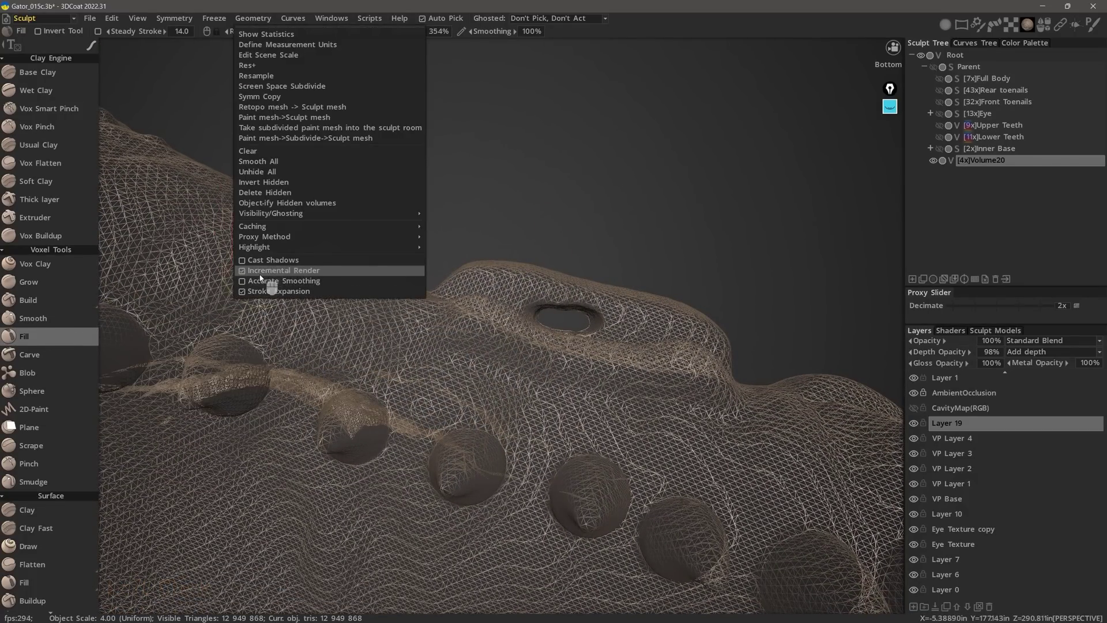
pyautogui.moveTo(521, 310); pyautogui.dragTo(529, 317)
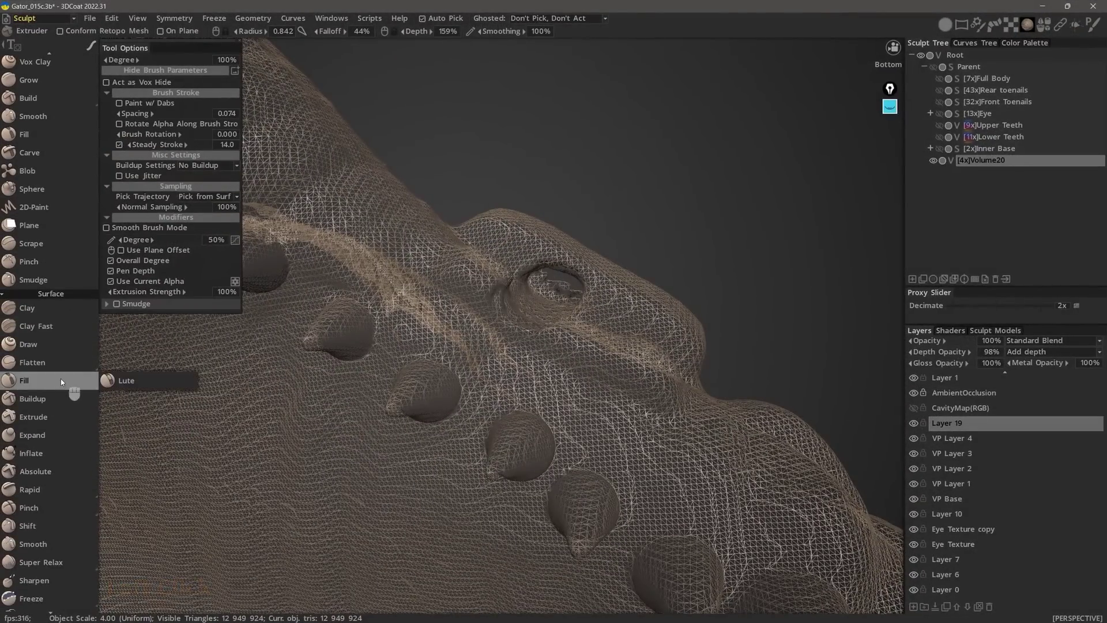
pyautogui.click(81, 379)
pyautogui.rightClick(532, 260)
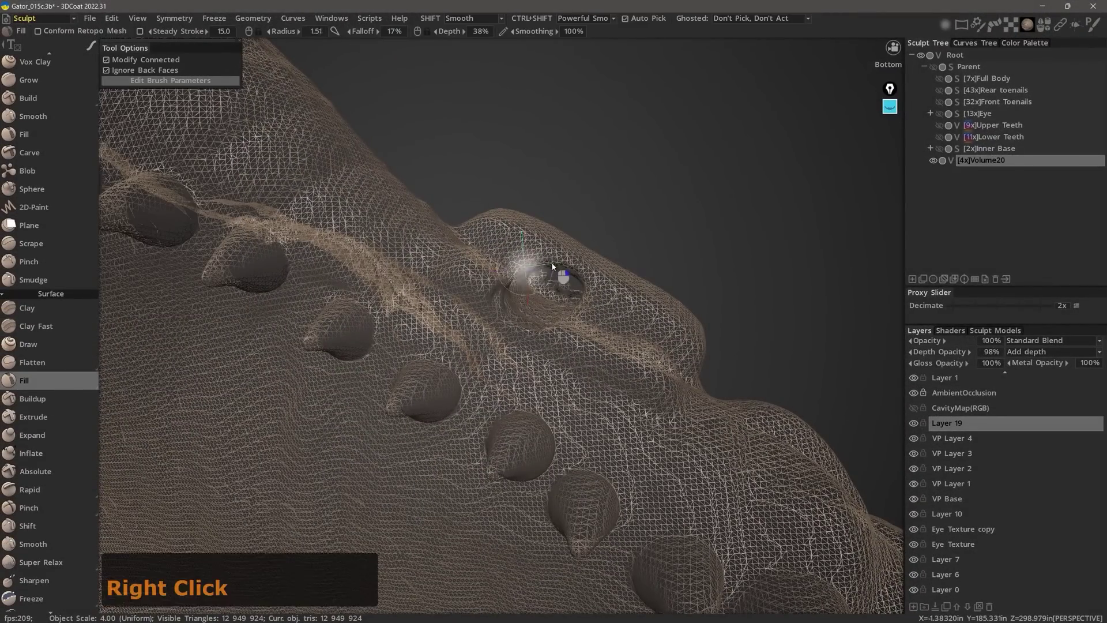
pyautogui.moveTo(539, 292); pyautogui.dragTo(554, 302)
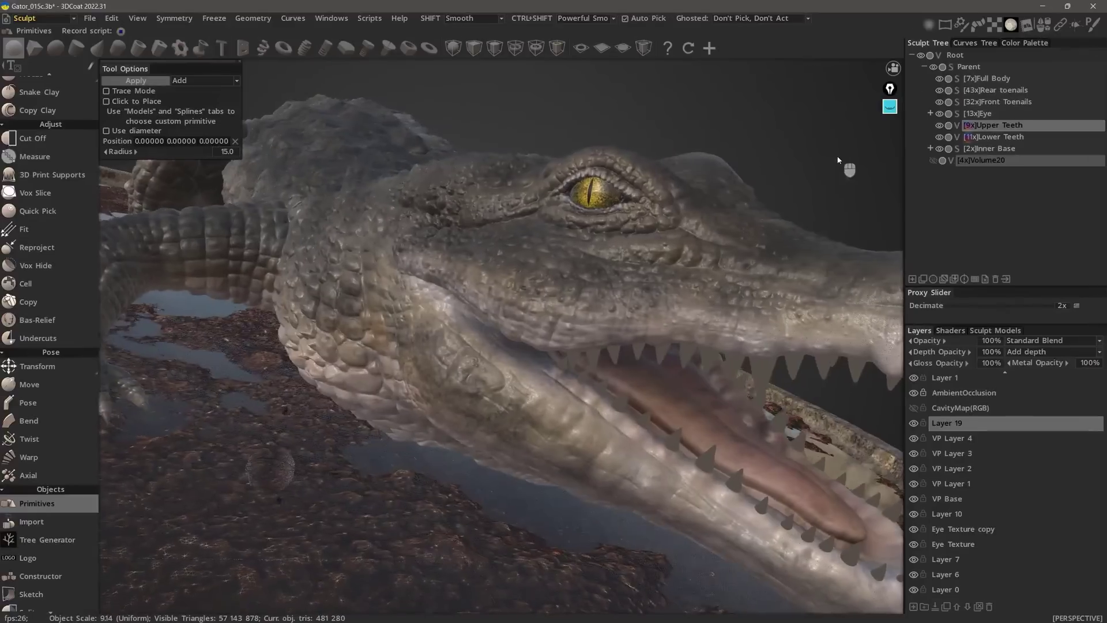
# Isolate the gator's Full Body object and add fine detail with the Rapid auto-subdivide brush.
pyautogui.click(986, 79)
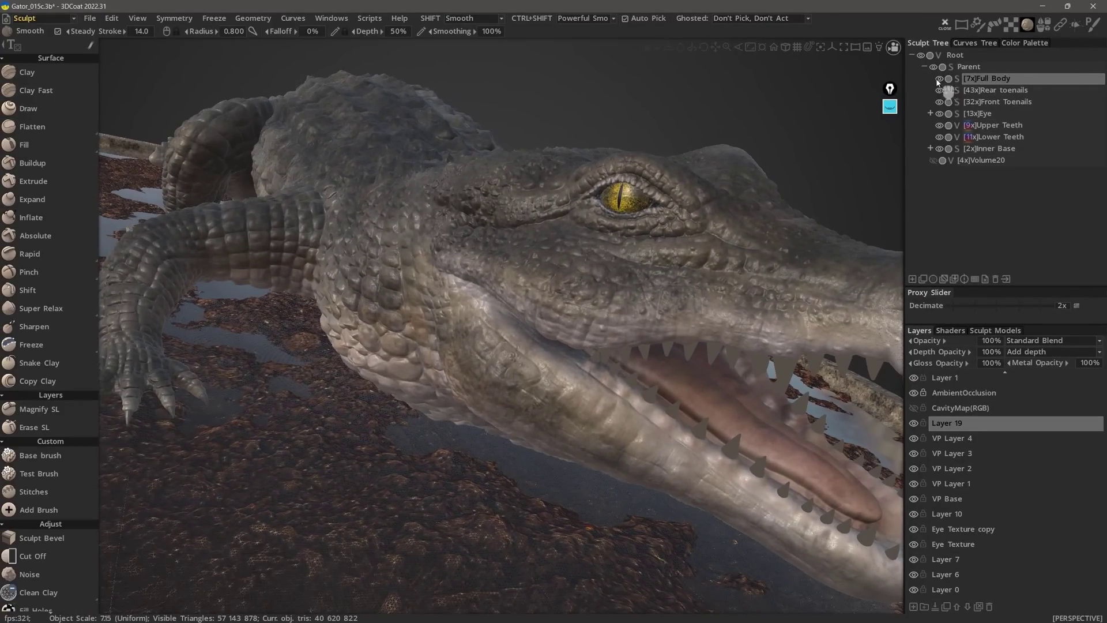
pyautogui.click(944, 79)
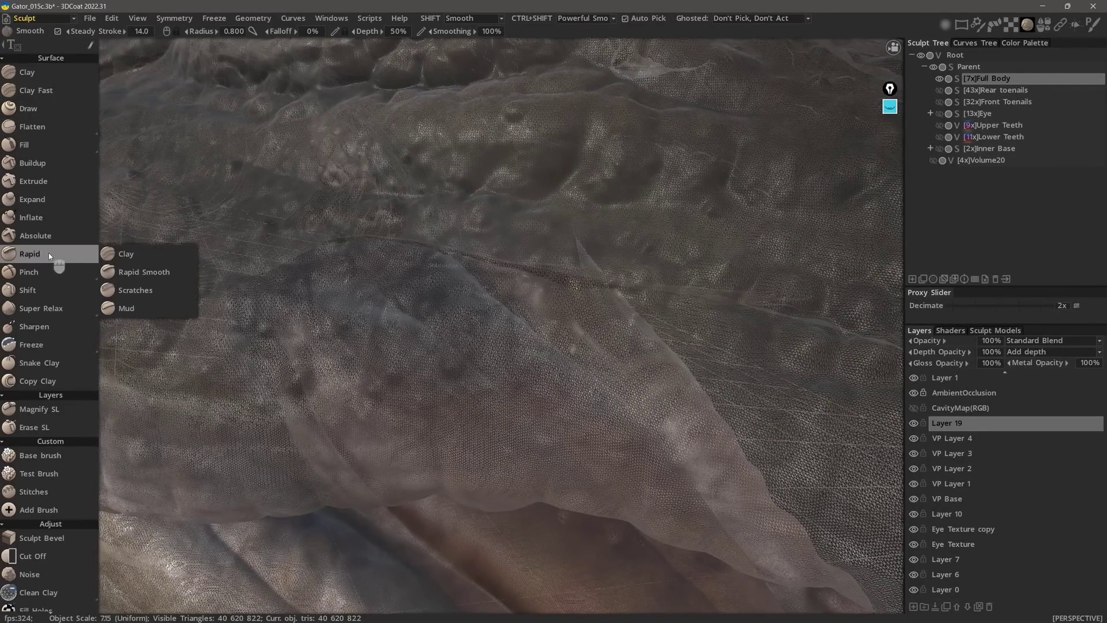
pyautogui.click(49, 254)
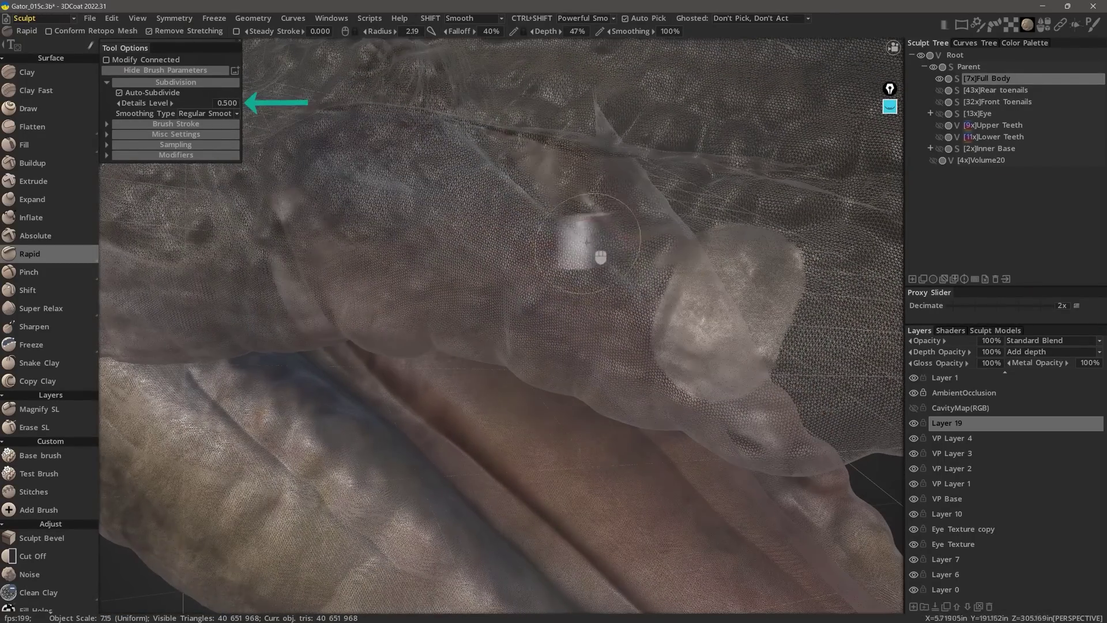
pyautogui.moveTo(546, 246); pyautogui.dragTo(536, 248, button='right')
pyautogui.click(566, 248)
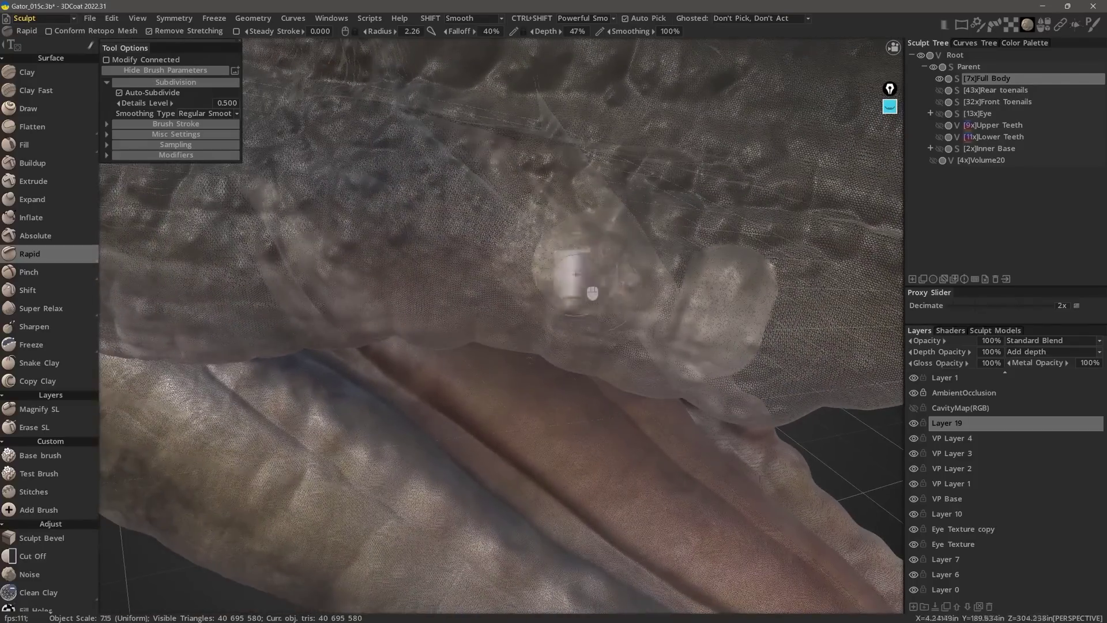
pyautogui.moveTo(592, 293)
pyautogui.mouseDown(button='middle')
pyautogui.moveTo(445, 173)
pyautogui.moveTo(480, 230)
pyautogui.mouseUp(button='middle')
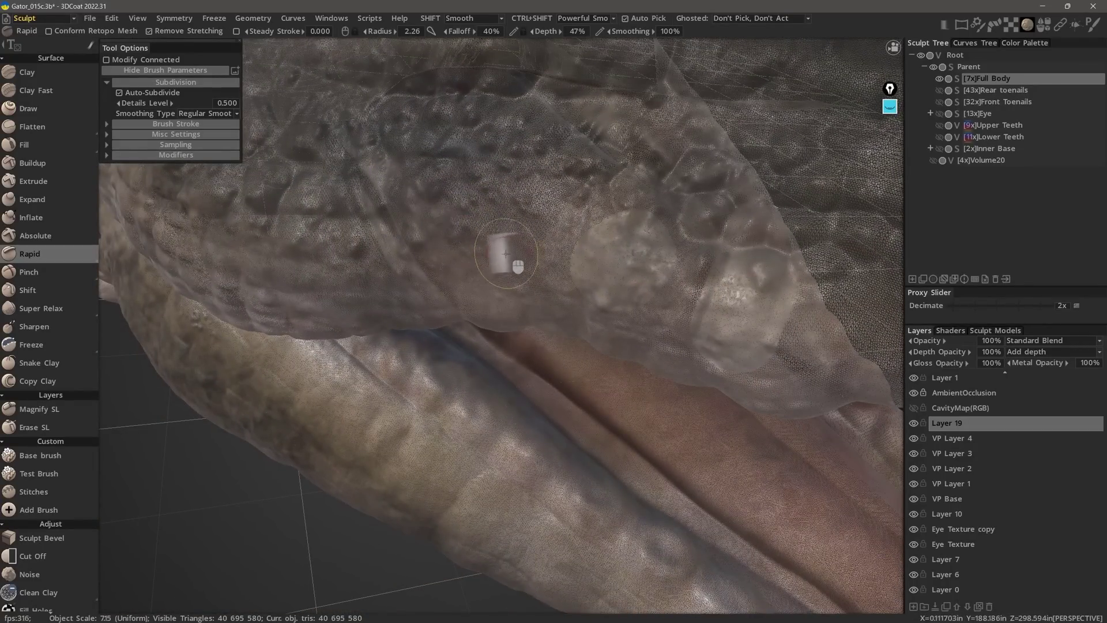
pyautogui.scroll(-3, 47, 566)
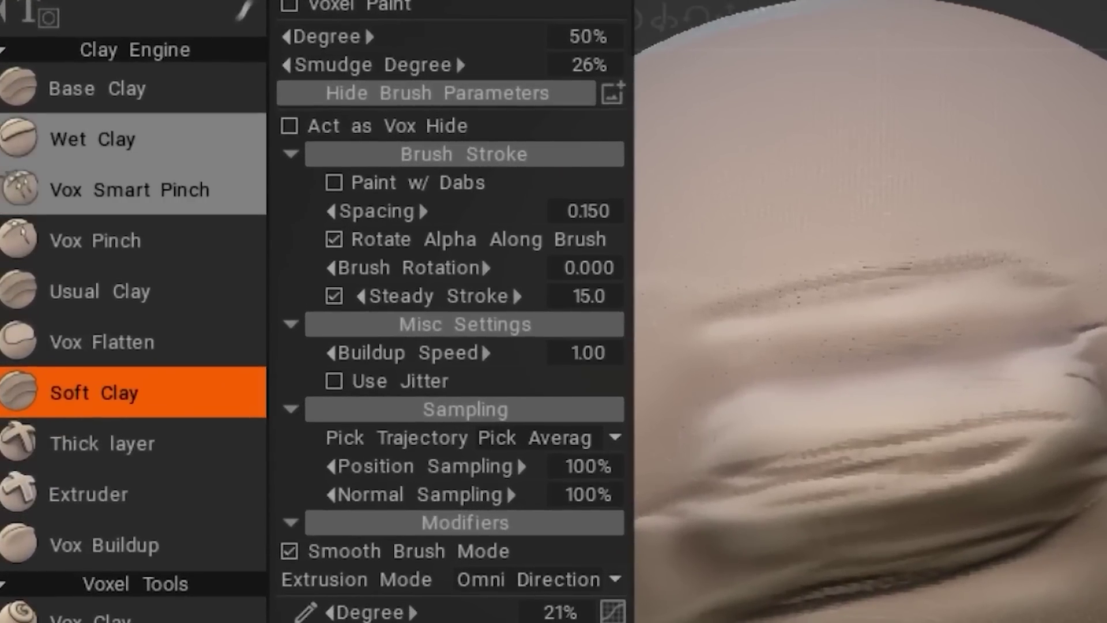
# Scroll the voxel and sculpt tool list down past Spikes to the end.
pyautogui.scroll(-3, 133, 208)
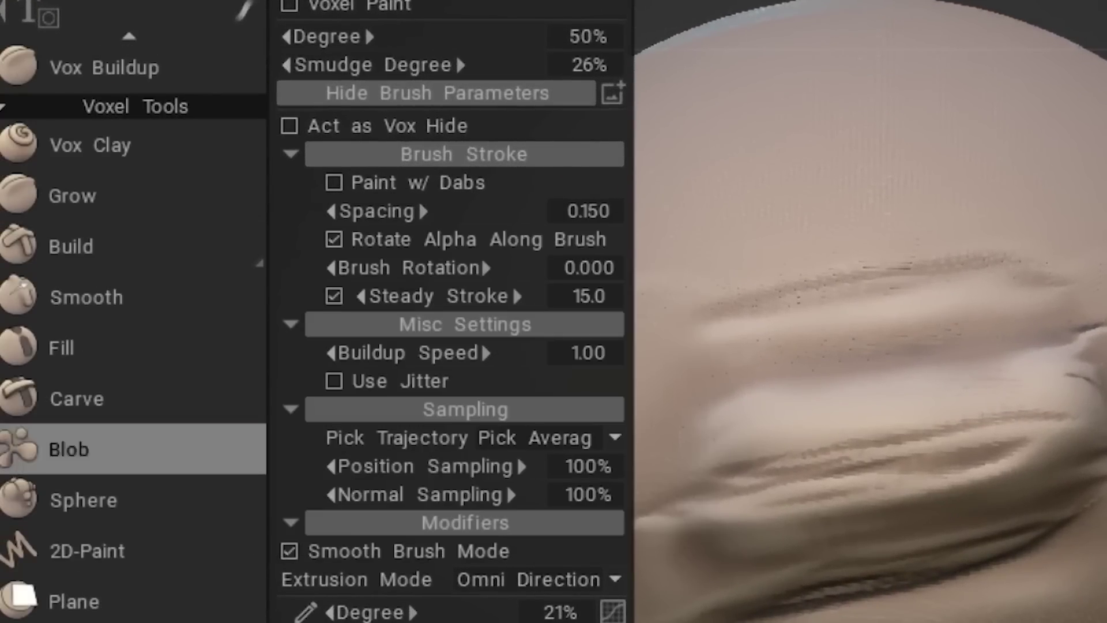
pyautogui.scroll(-12, 133, 421)
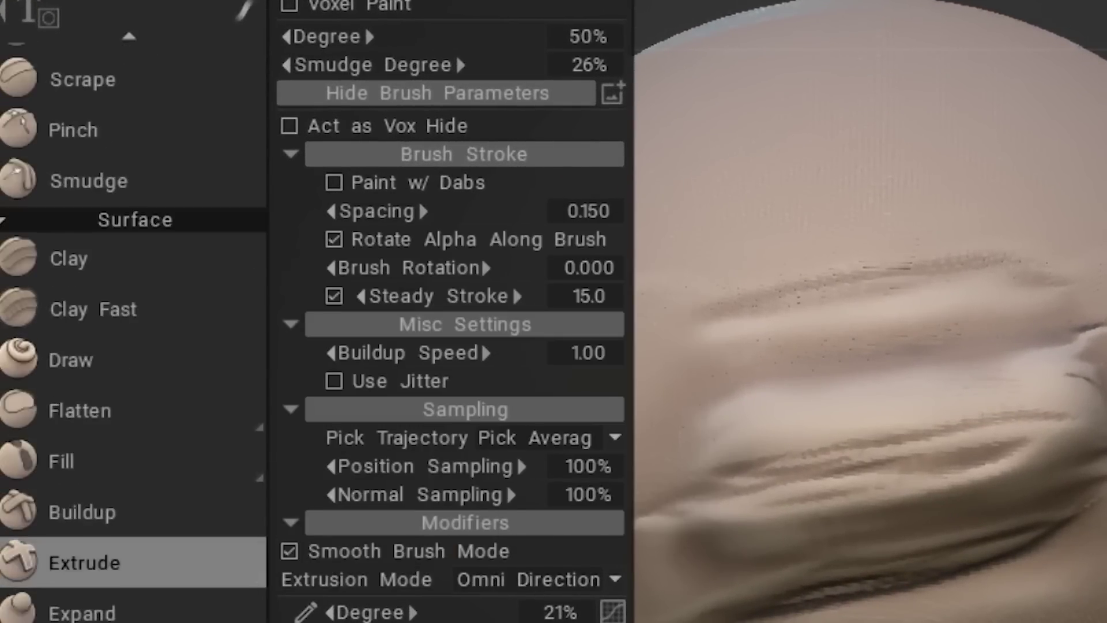
pyautogui.scroll(-18, 133, 421)
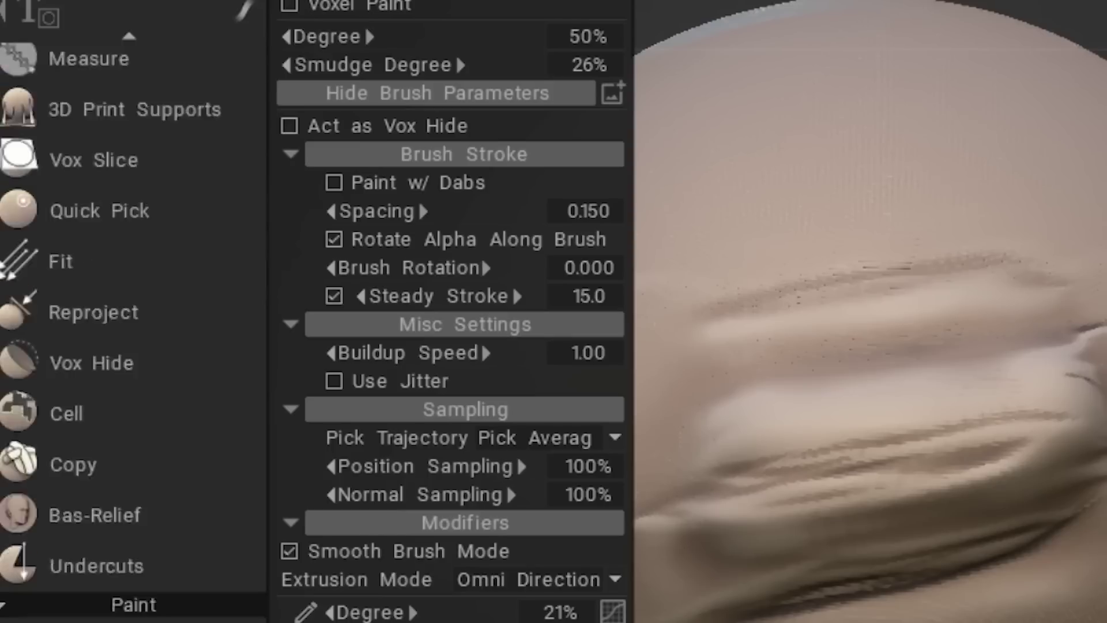
pyautogui.scroll(-18, 133, 421)
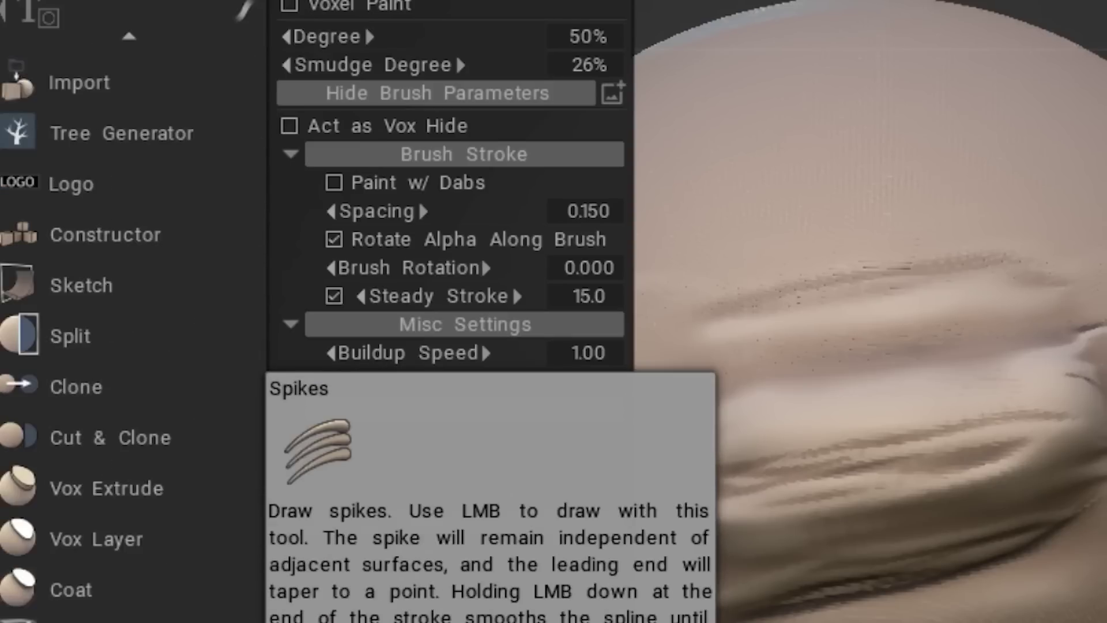
pyautogui.scroll(-6, 133, 421)
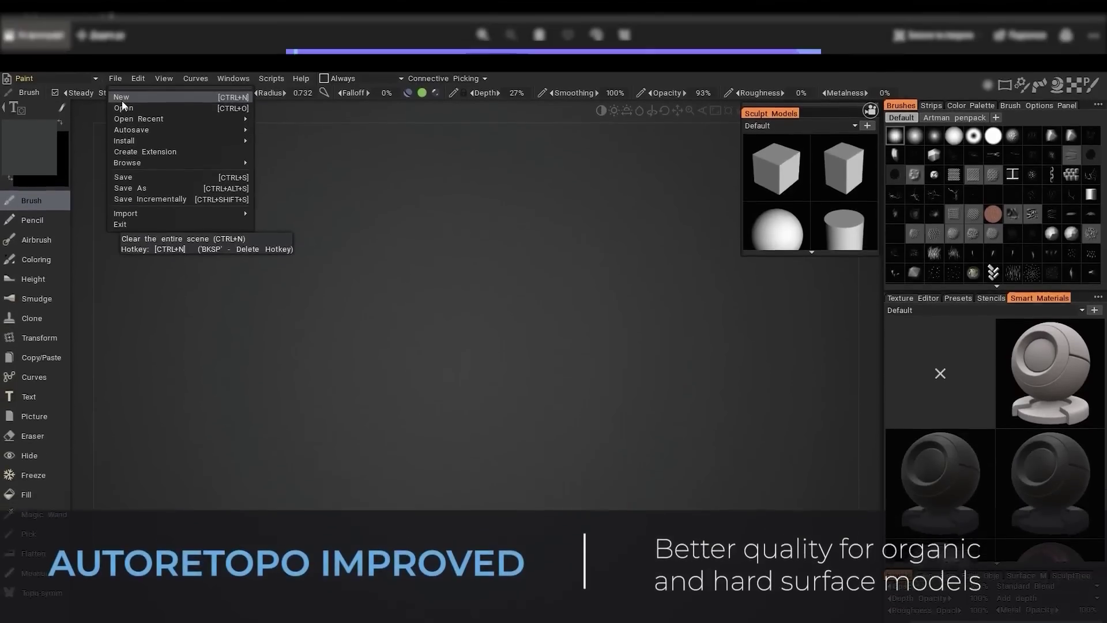
# Import the chest of drawers for sculpting and run AutoRetopo through the density and stroke steps.
pyautogui.moveTo(125, 213)
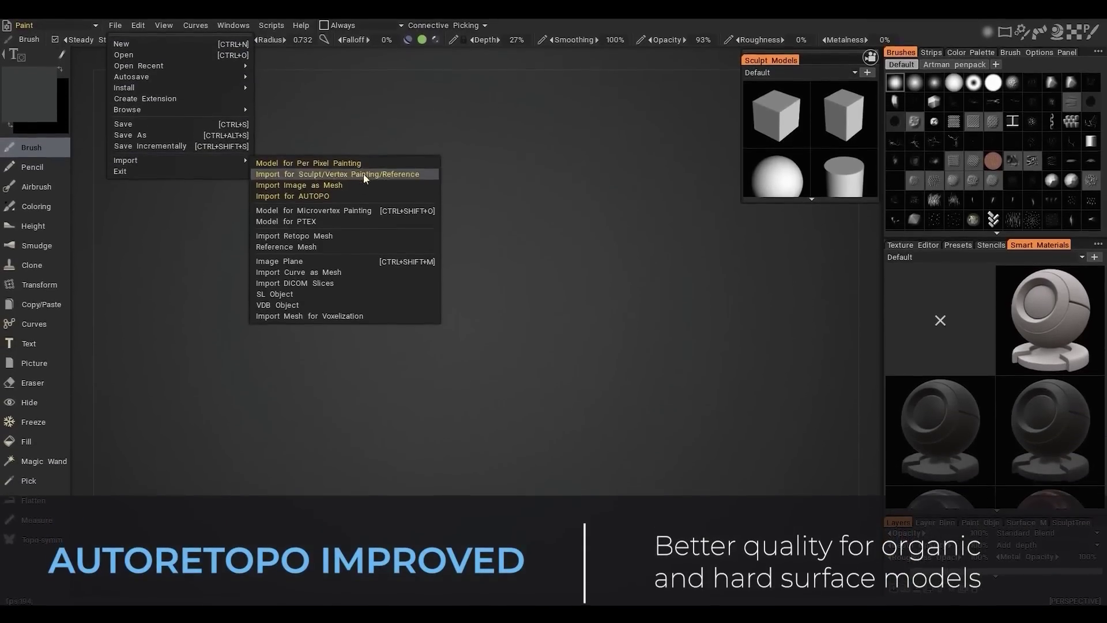
pyautogui.click(366, 229)
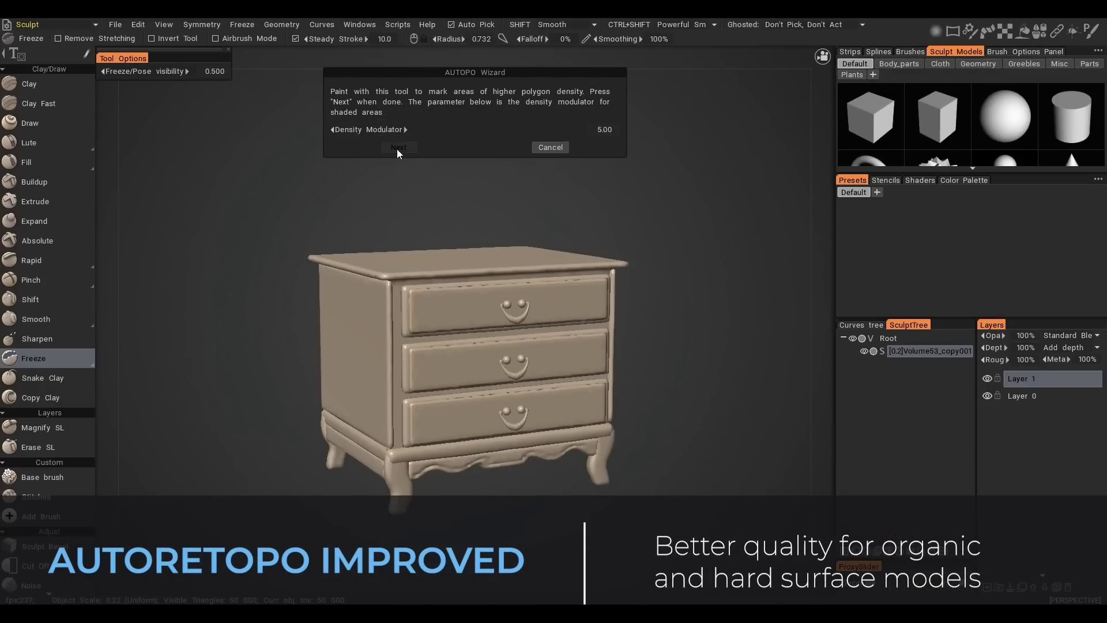
pyautogui.click(397, 149)
pyautogui.click(338, 190)
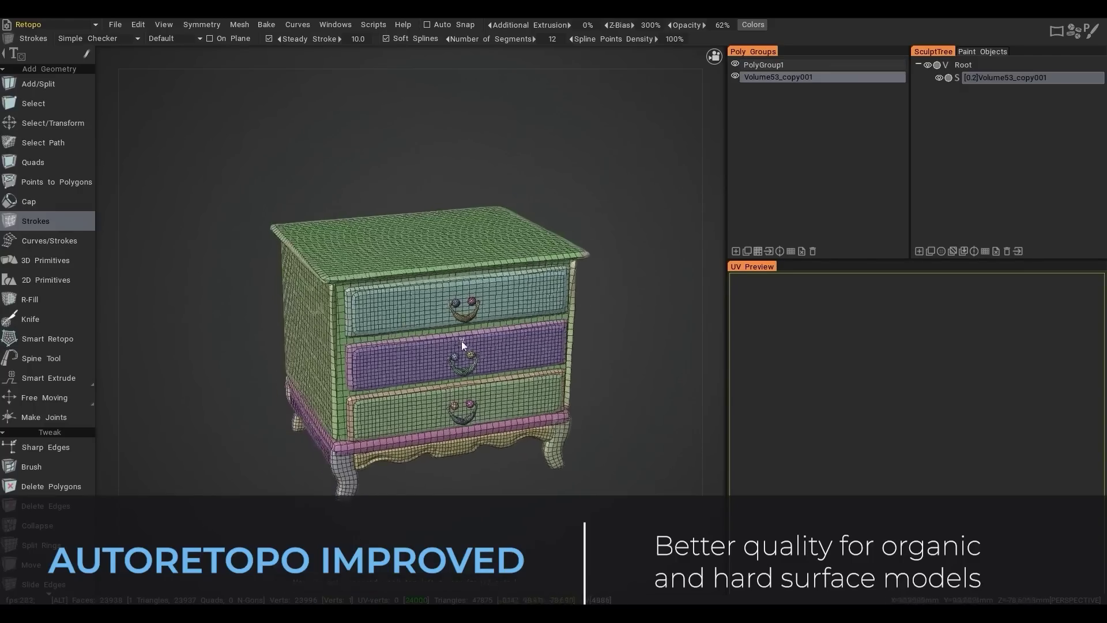
# Inspect the AutoRetopo quad meshes on the head, pan and wheelbarrow.
pyautogui.scroll(5, 486, 352)
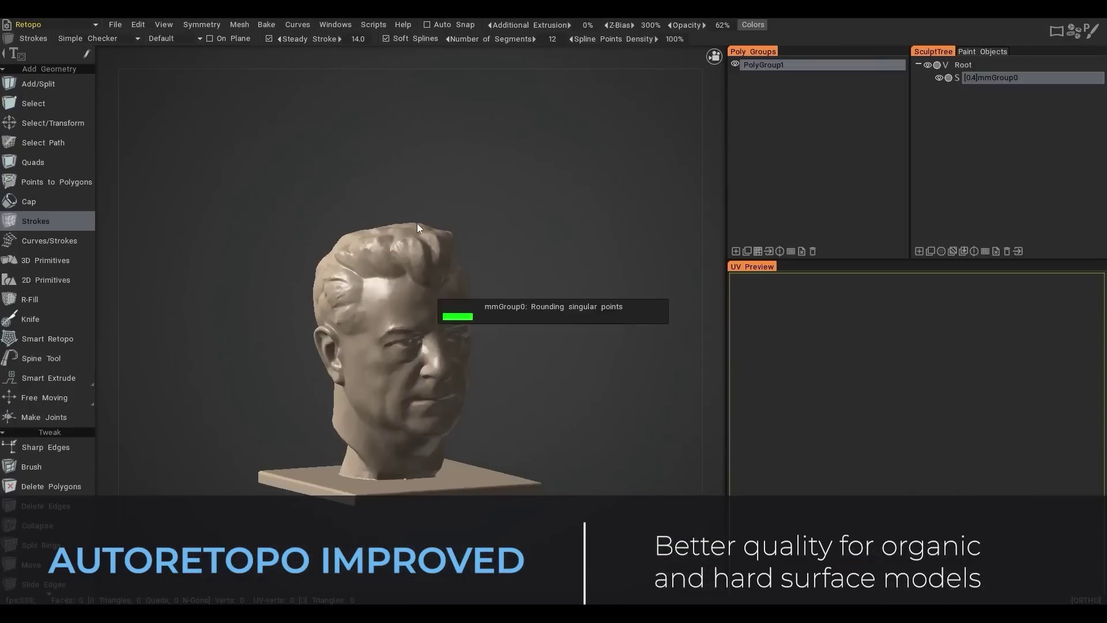
pyautogui.keyDown('alt'); pyautogui.moveTo(463, 307); pyautogui.dragTo(495, 310); pyautogui.keyUp('alt')
pyautogui.scroll(-3, 494, 305)
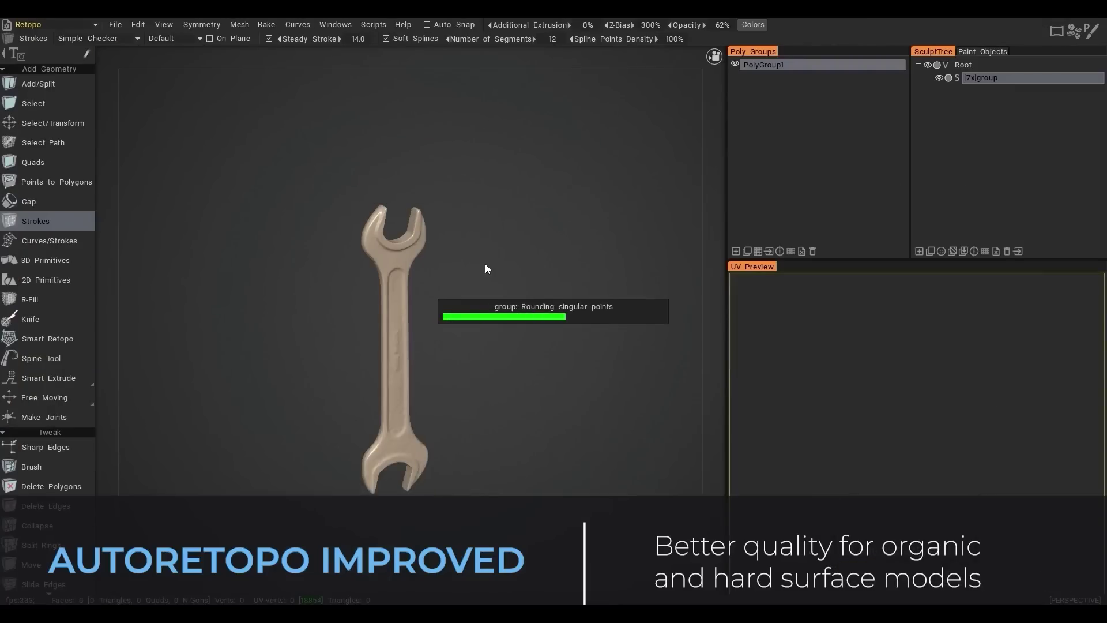
pyautogui.scroll(5, 588, 343)
pyautogui.scroll(-3, 561, 340)
pyautogui.scroll(5, 556, 329)
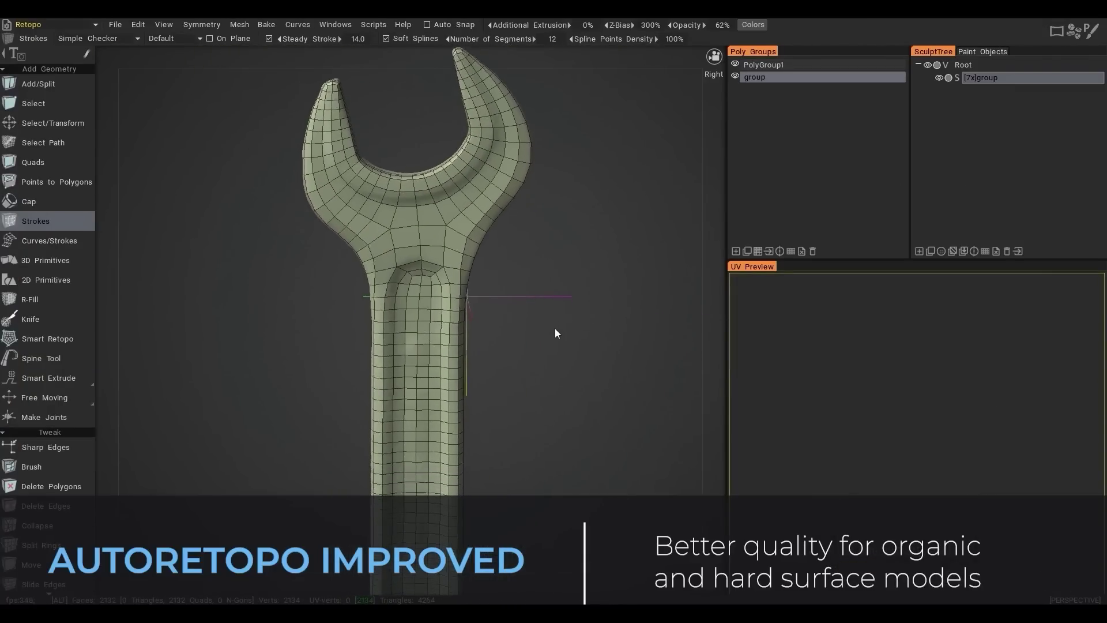
pyautogui.scroll(-4, 551, 288)
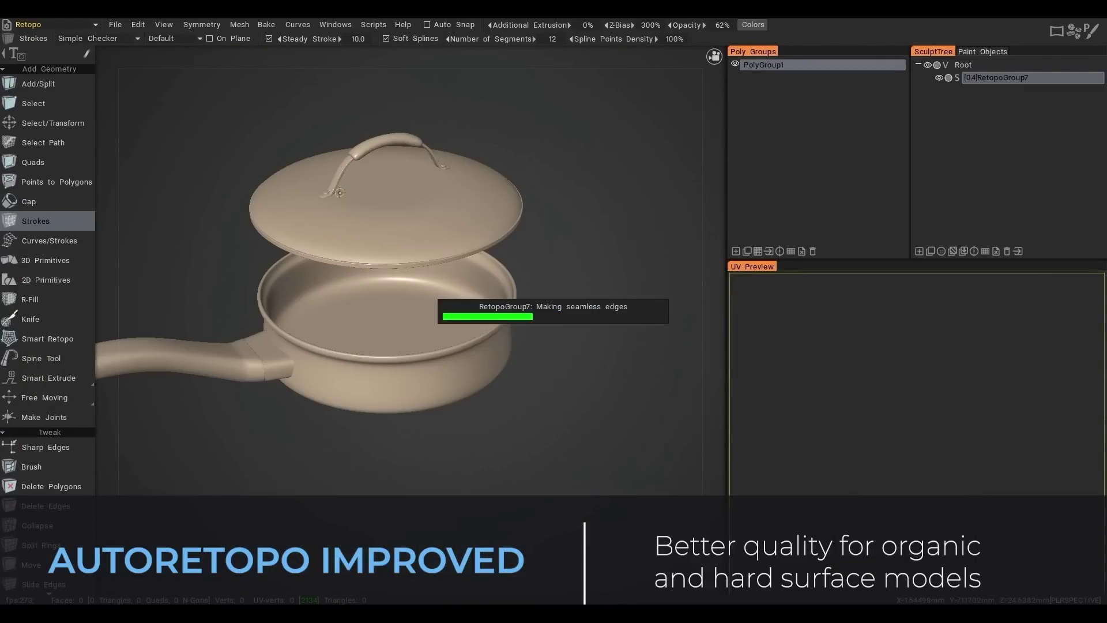
pyautogui.keyDown('alt'); pyautogui.moveTo(507, 255); pyautogui.dragTo(598, 248); pyautogui.keyUp('alt')
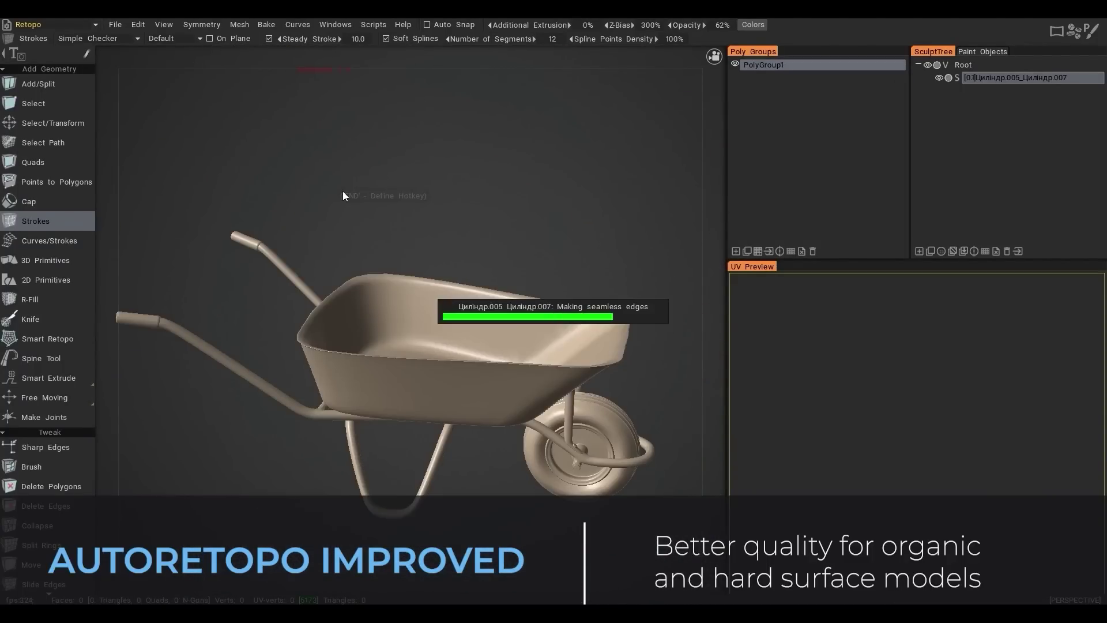
pyautogui.keyDown('alt'); pyautogui.moveTo(412, 382); pyautogui.dragTo(271, 368); pyautogui.keyUp('alt')
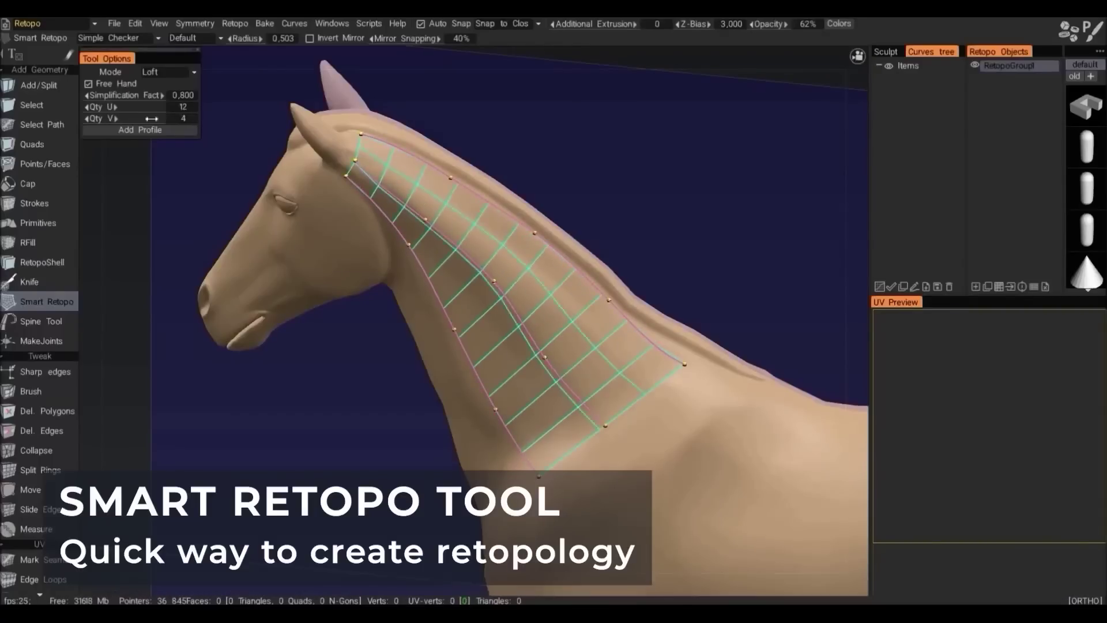
# Apply the lofted retopo patch on the horse's neck and inspect the head bust's seams.
pyautogui.press('Return')
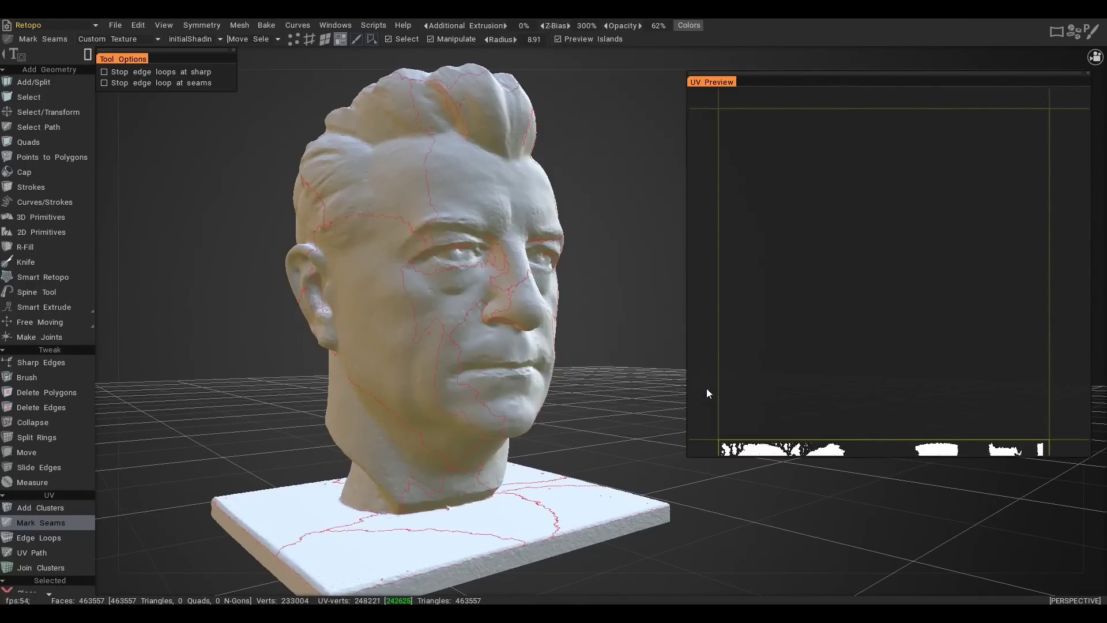
pyautogui.moveTo(548, 369)
pyautogui.keyDown('alt'); pyautogui.mouseDown()
pyautogui.moveTo(399, 348)
pyautogui.moveTo(449, 407)
pyautogui.mouseUp(); pyautogui.keyUp('alt')
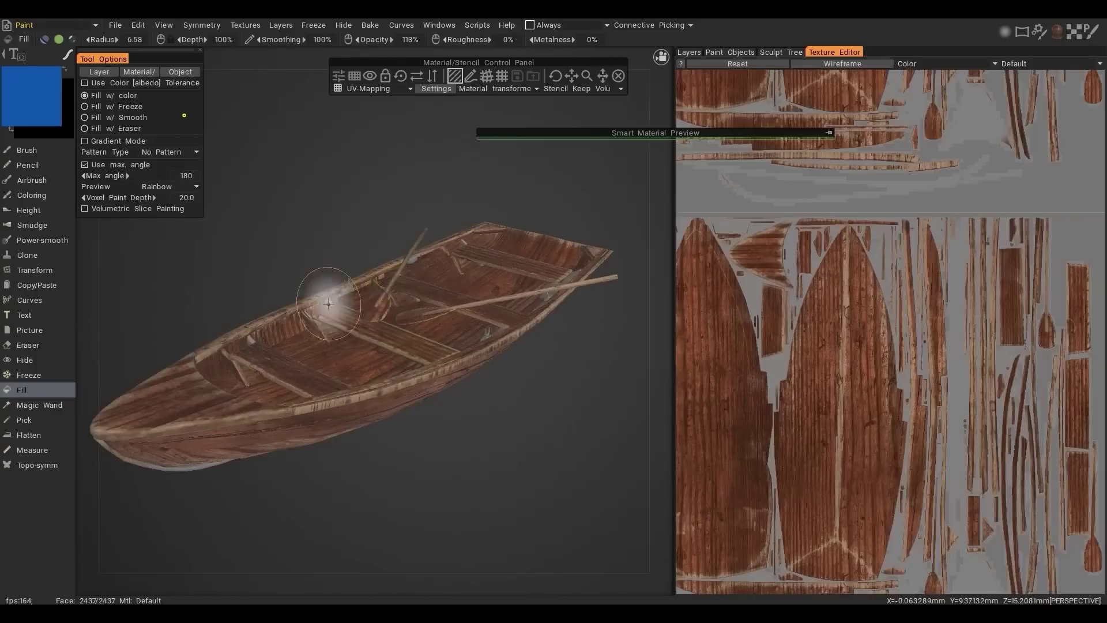
# Orbit the view around the rowboat to inspect its wood-filled hull, seats and oars.
pyautogui.keyDown('alt'); pyautogui.moveTo(321, 284); pyautogui.dragTo(519, 428); pyautogui.keyUp('alt')
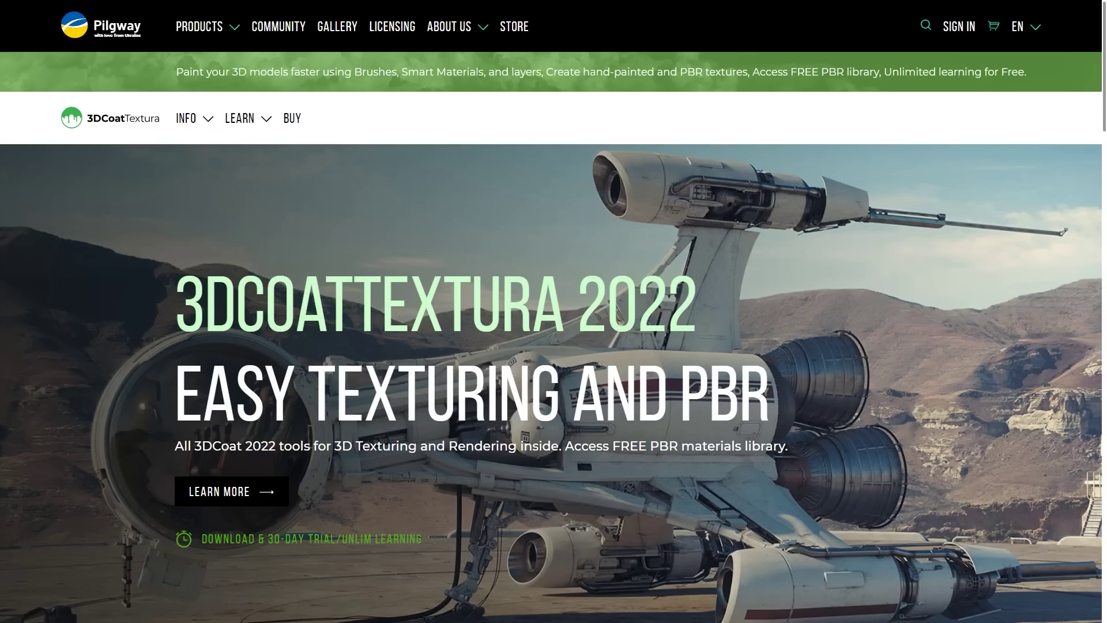
# Scroll the 3DCoatTextura page to the 2021.01 release notes and the About 3DCoatTextura section.
pyautogui.scroll(-6, 553, 381)
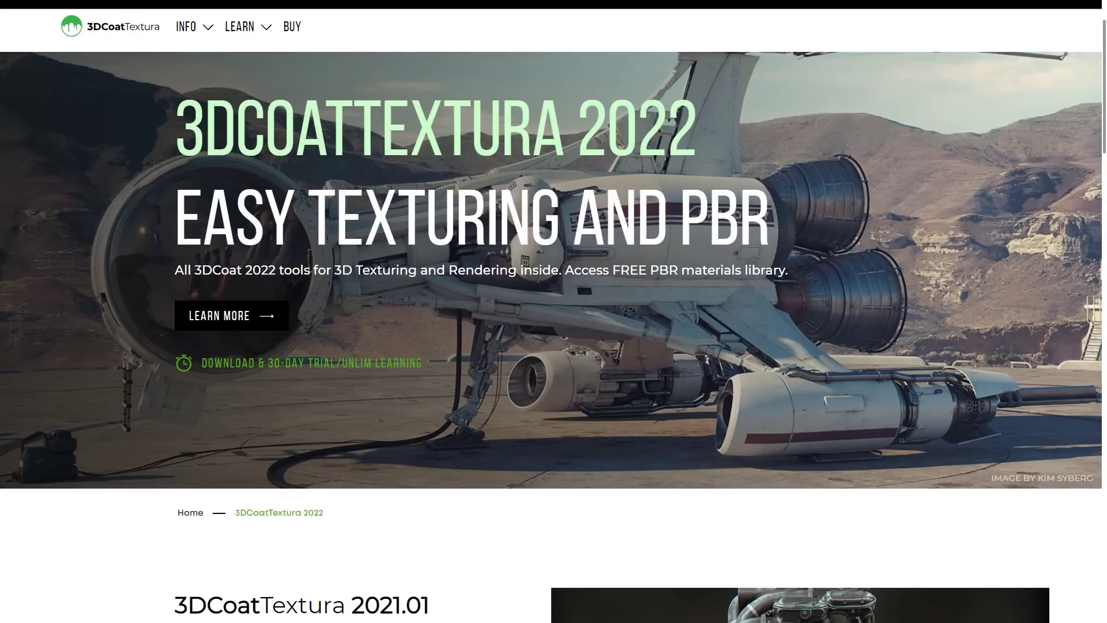
pyautogui.scroll(-5, 553, 381)
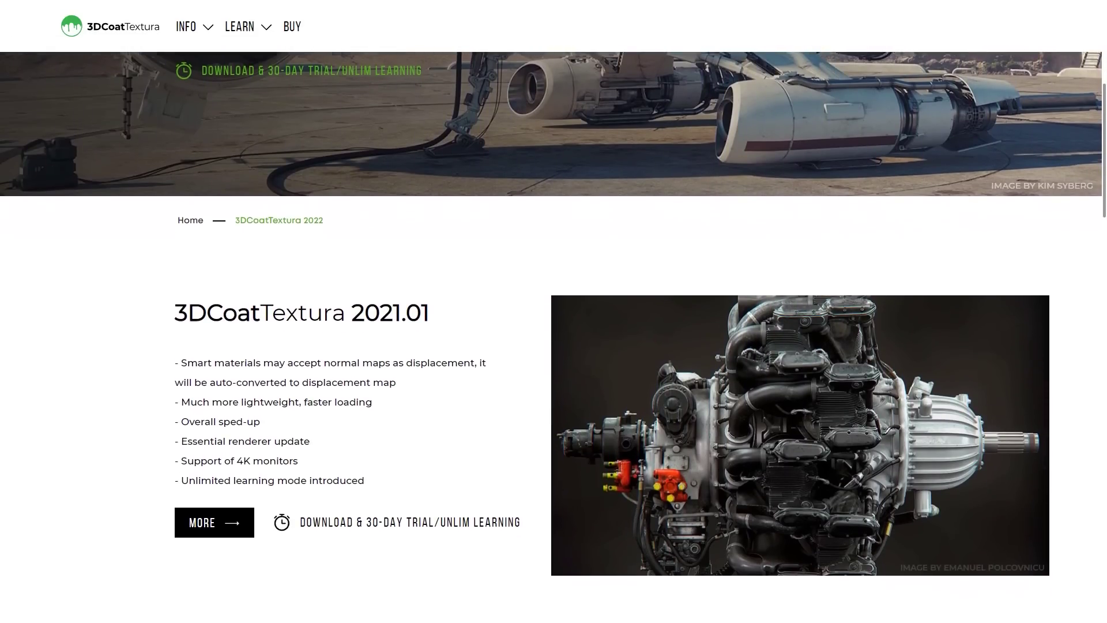
pyautogui.scroll(-5, 553, 380)
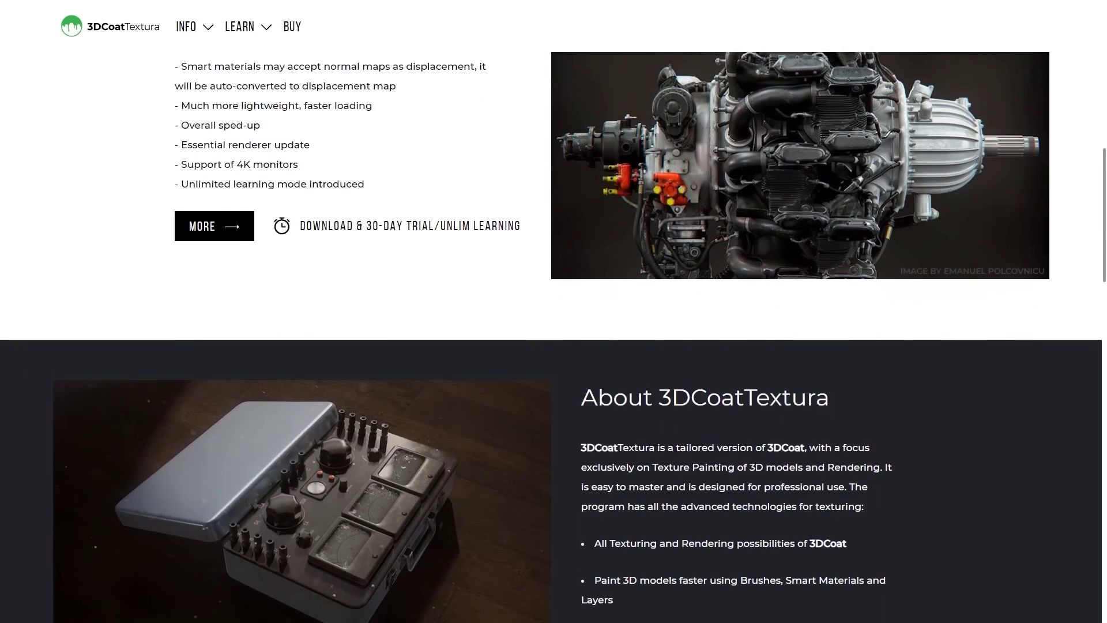
pyautogui.scroll(-5, 553, 380)
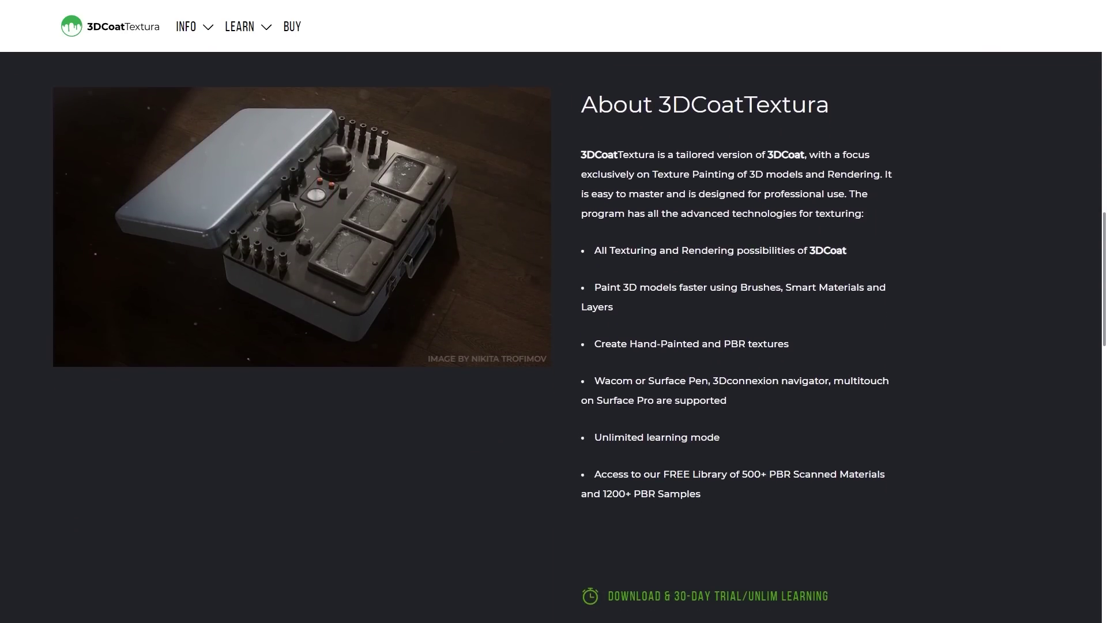
pyautogui.scroll(-5, 554, 381)
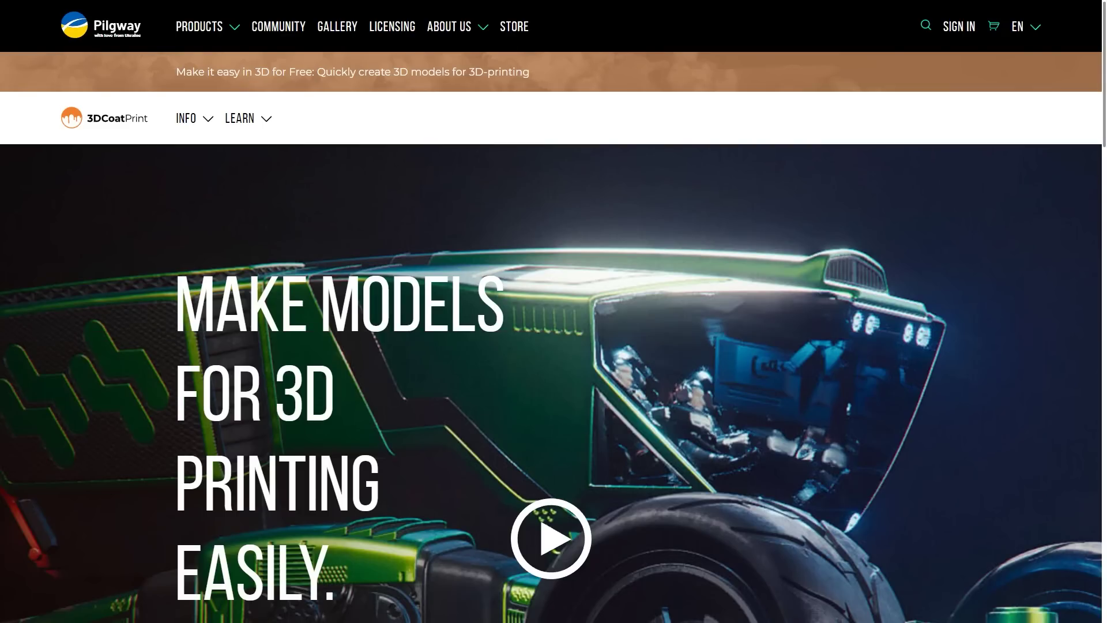
# Scroll the 3DCoatPrint page below the banner to its Learn More and Download links.
pyautogui.scroll(-5, 554, 380)
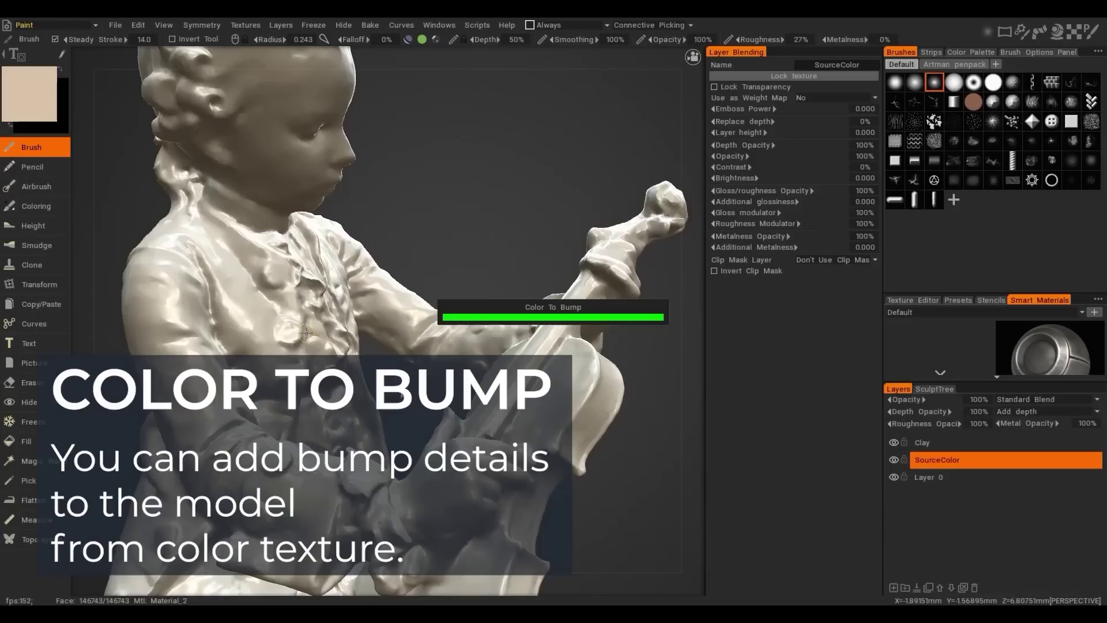
# Raise the statue's bump layer Depth Opacity to 200% in Layer Blending.
pyautogui.moveTo(973, 411); pyautogui.dragTo(975, 411)
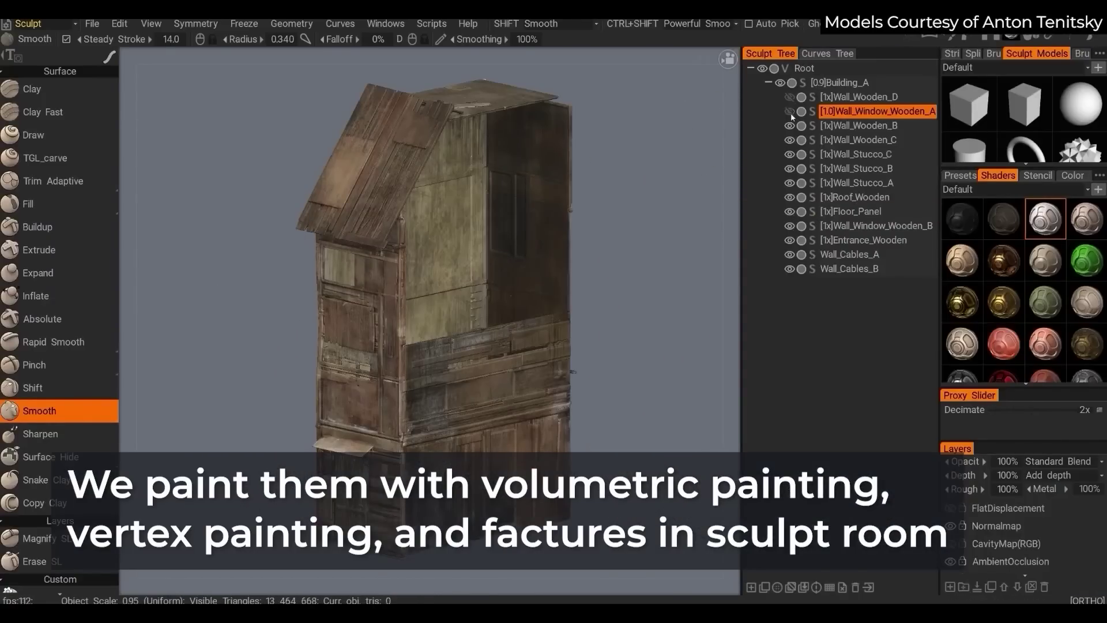
# Unhide Wall_Window_Wooden_A and export the building with decimation and automatic UV-mapping.
pyautogui.click(791, 112)
pyautogui.click(92, 24)
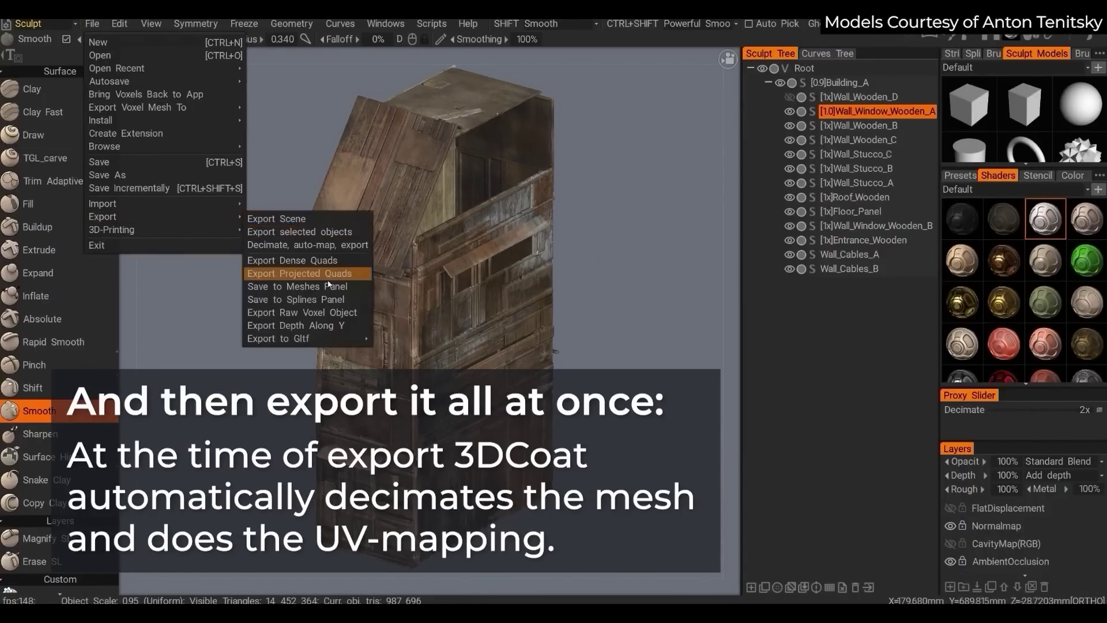
pyautogui.click(307, 247)
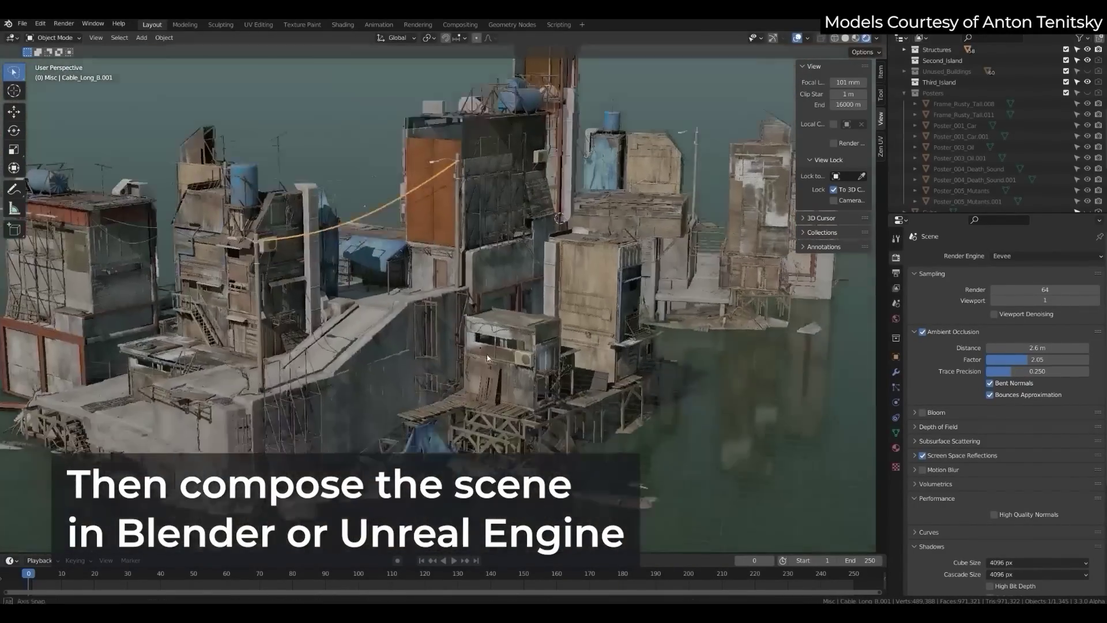
pyautogui.moveTo(510, 380); pyautogui.dragTo(535, 339, button='middle')
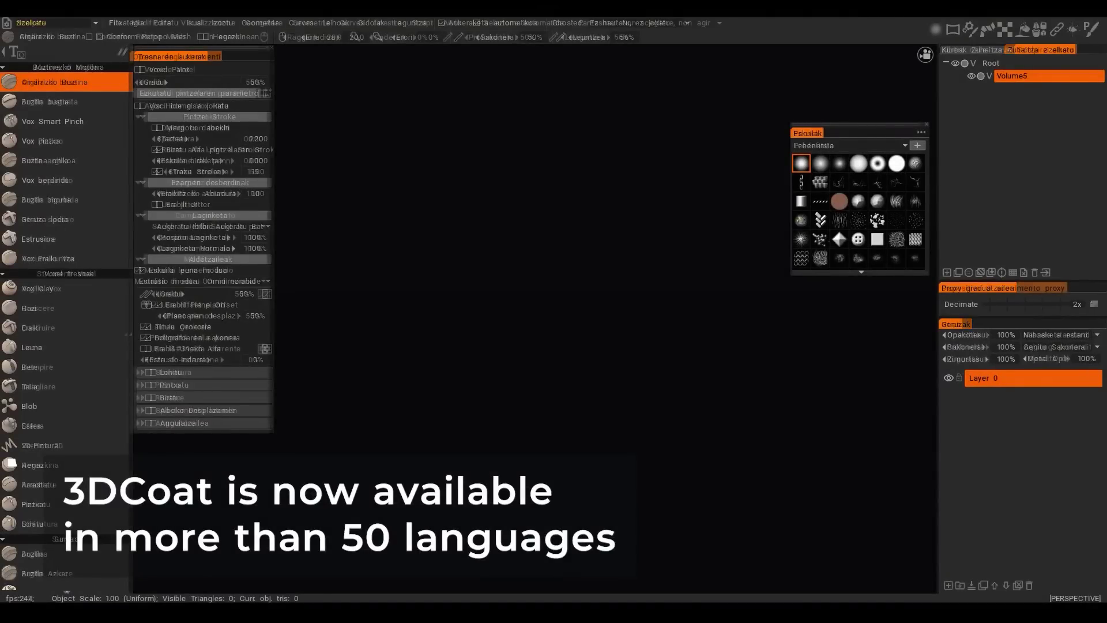